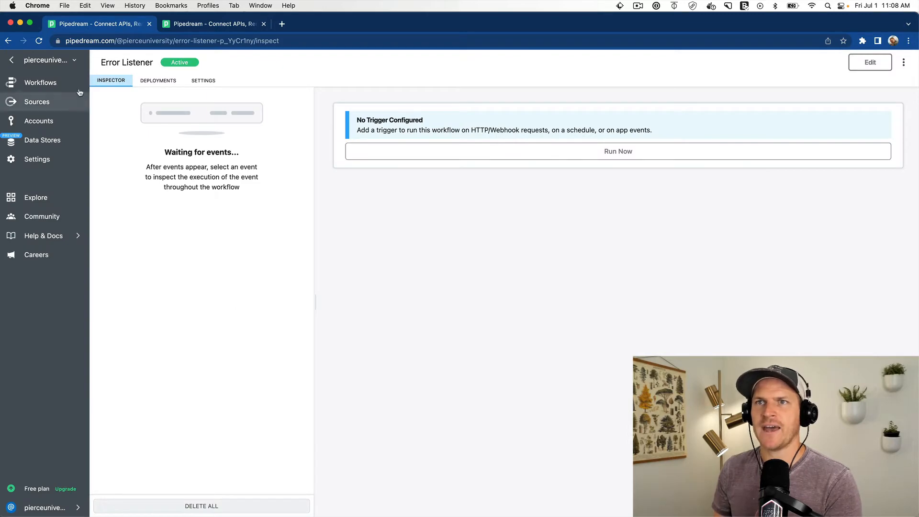
# Step: Create a new workflow from the workflows list and name it Whoops
pyautogui.click(72, 90)
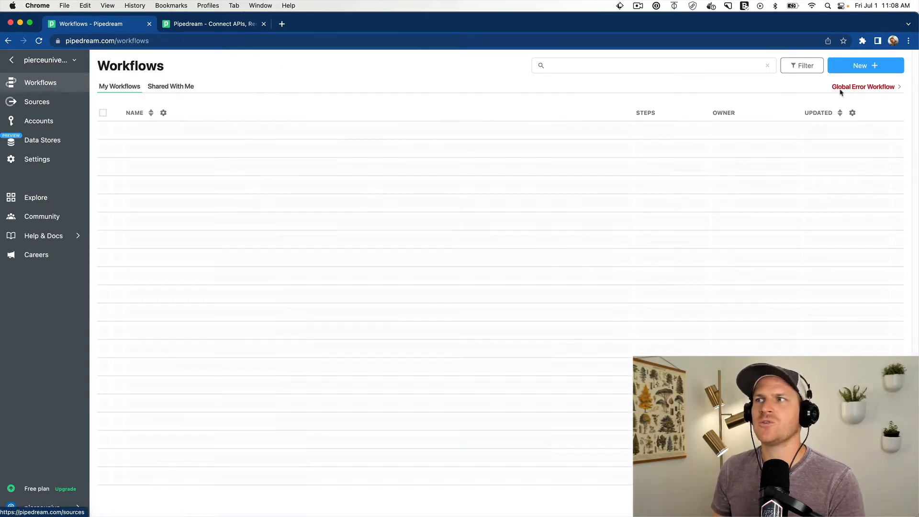
pyautogui.click(862, 64)
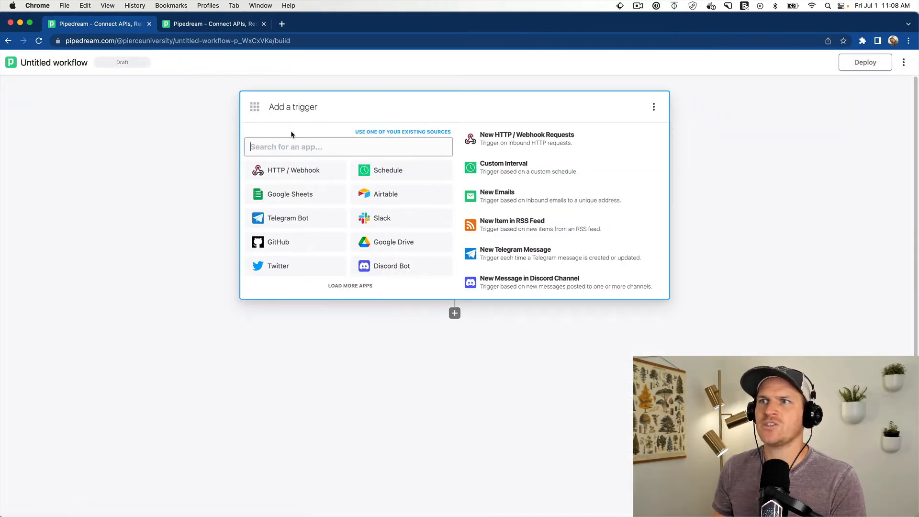
pyautogui.click(53, 64)
pyautogui.write('Whoops')
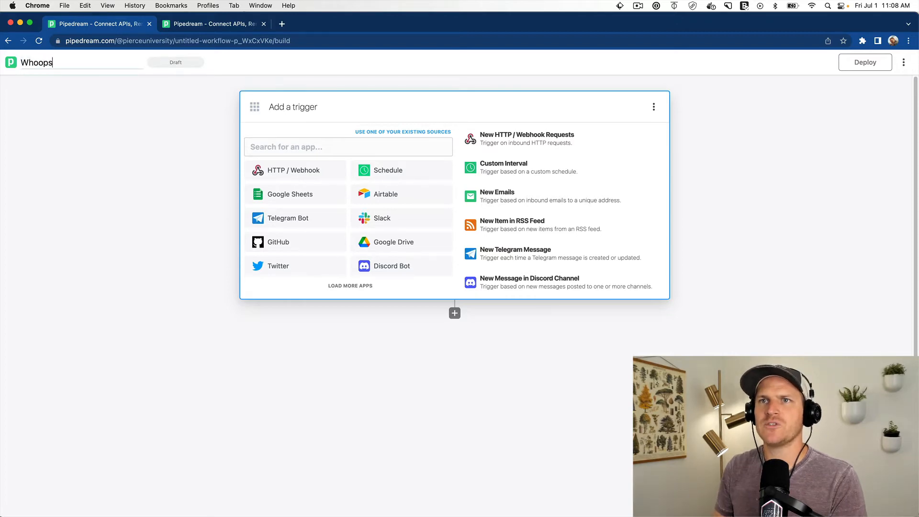
# Step: Add a Run Node code step beneath the empty trigger
pyautogui.click(455, 313)
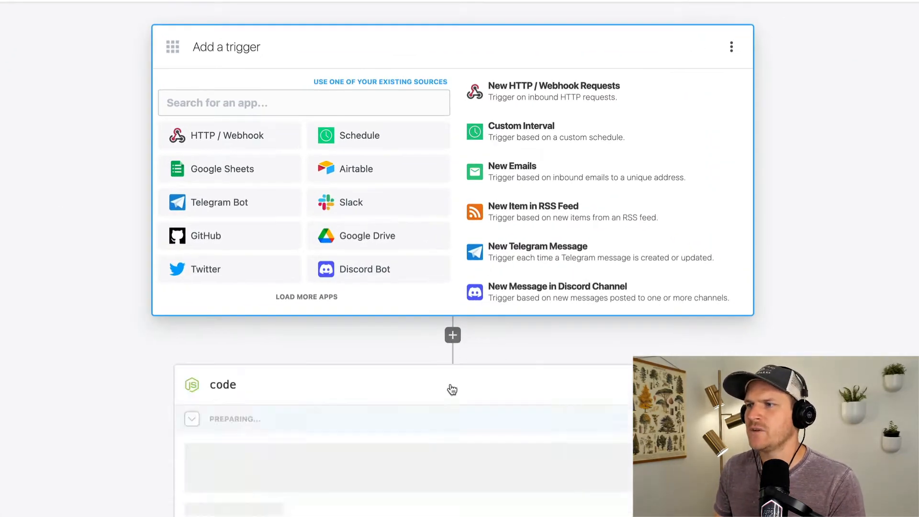
pyautogui.click(207, 237)
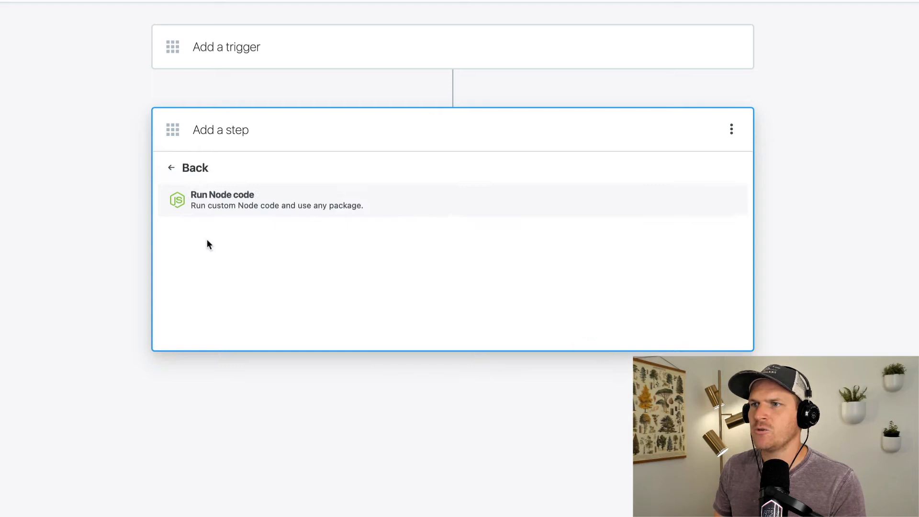
pyautogui.click(236, 205)
# Step: Insert the line throw new Error("whoops") at the start of the run function, above the return comment
pyautogui.moveTo(348, 256); pyautogui.dragTo(178, 247)
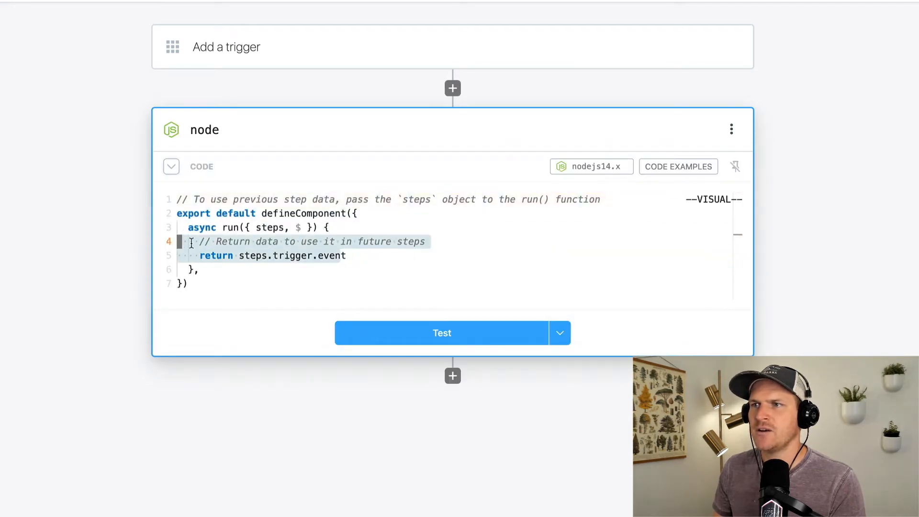
pyautogui.click(321, 237)
pyautogui.click(321, 230)
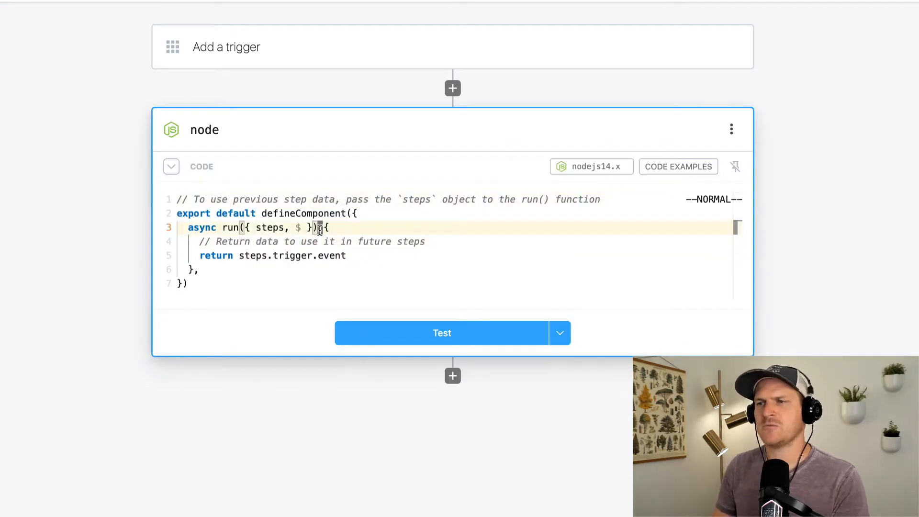
pyautogui.press('o')
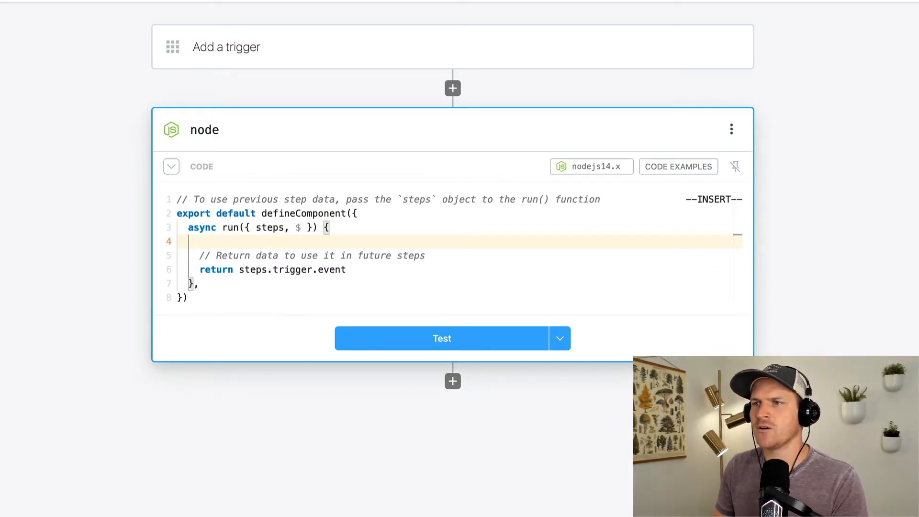
pyautogui.write('throw n')
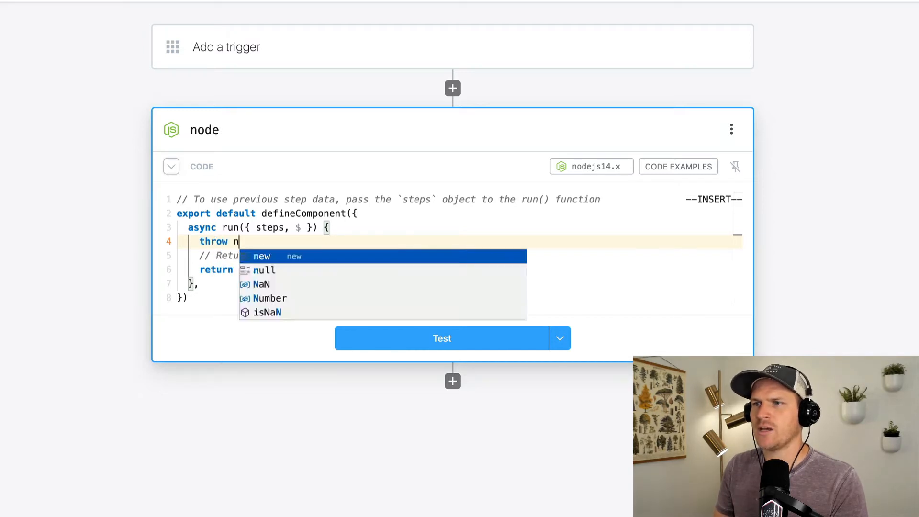
pyautogui.write('ew Er')
pyautogui.press('BackSpace')
pyautogui.write('o')
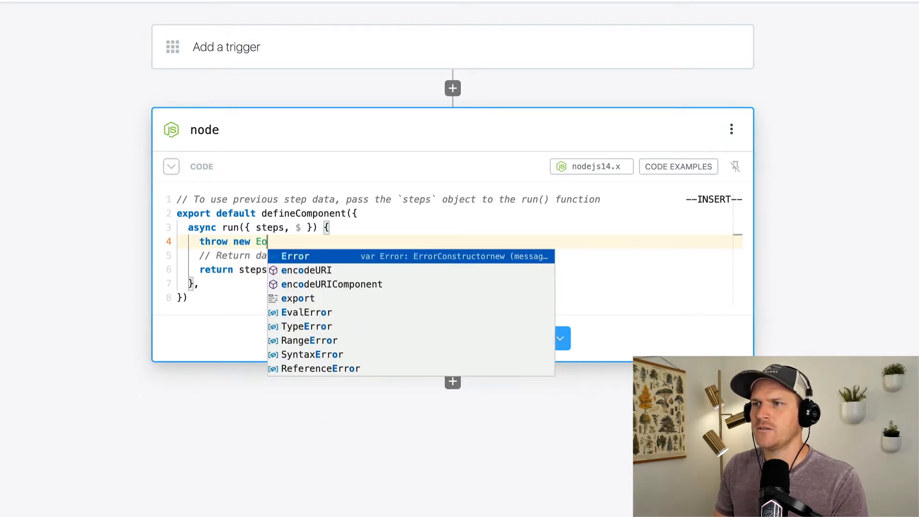
pyautogui.press('BackSpace')
pyautogui.write('rror("who')
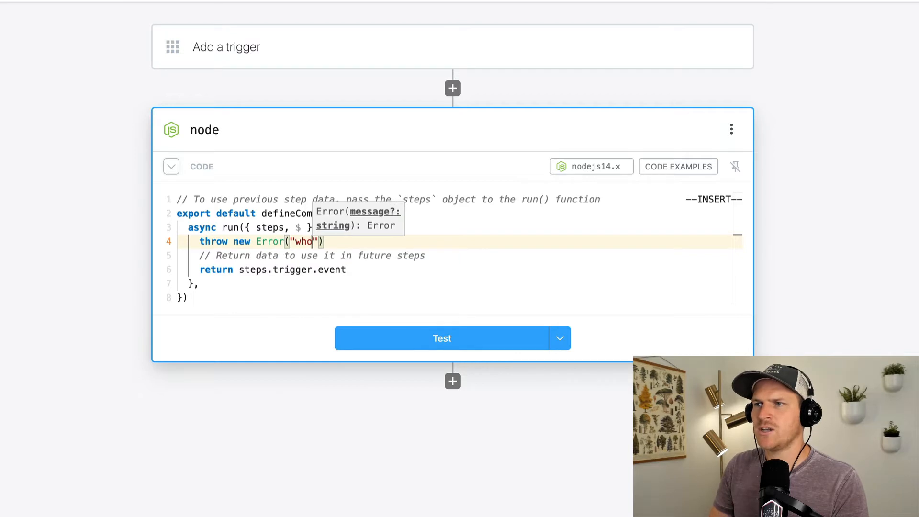
pyautogui.write('ops')
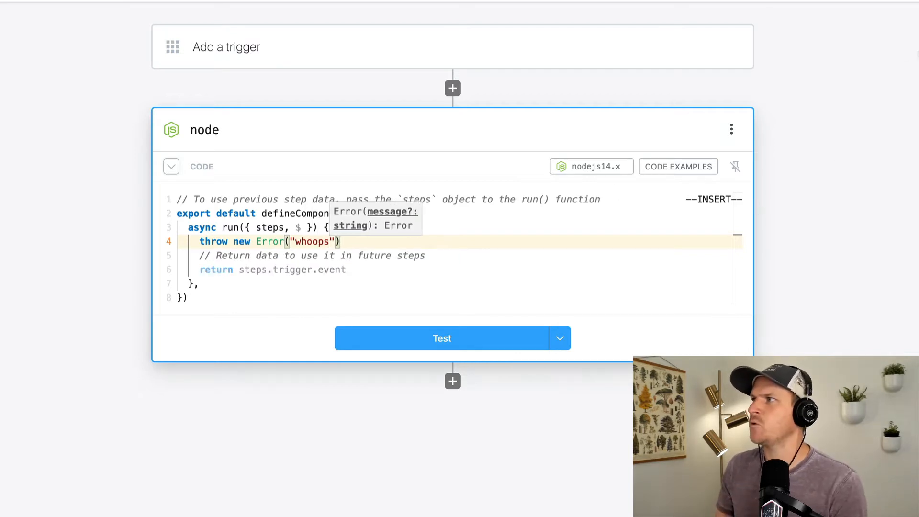
pyautogui.press('super+Return')
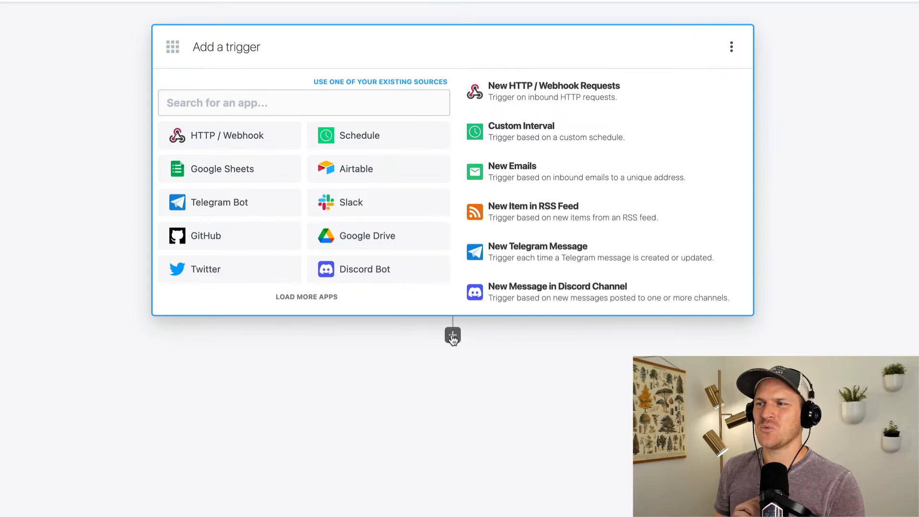
# Step: Add the Creates a Subscription action from My Actions as a workflow step and select the existing Pipedream account for it
pyautogui.click(452, 334)
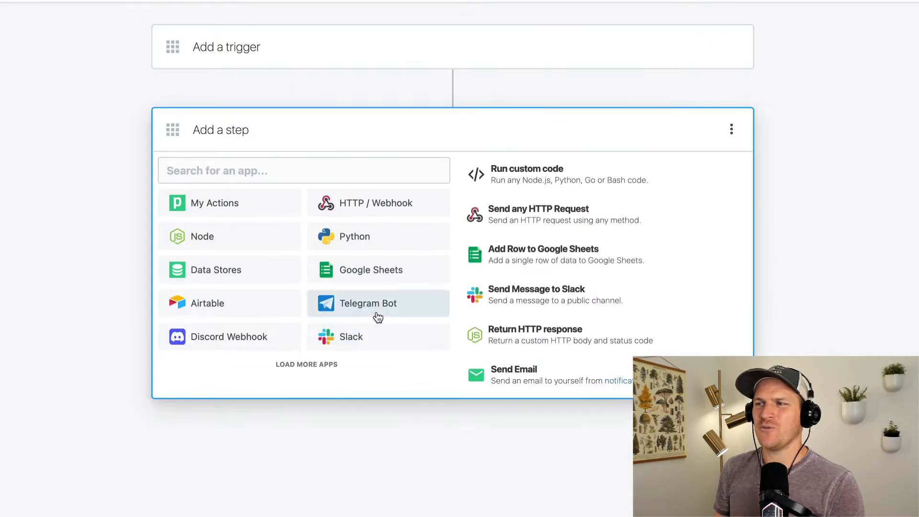
pyautogui.click(239, 171)
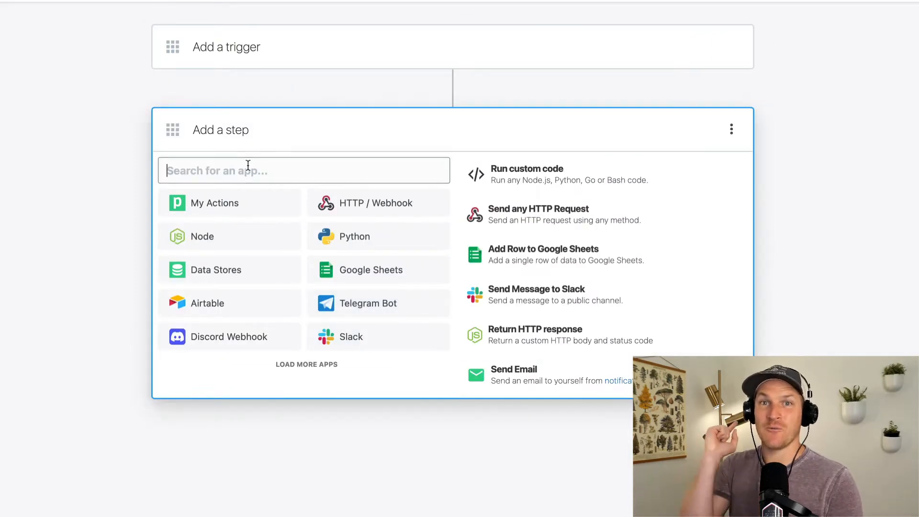
pyautogui.click(245, 201)
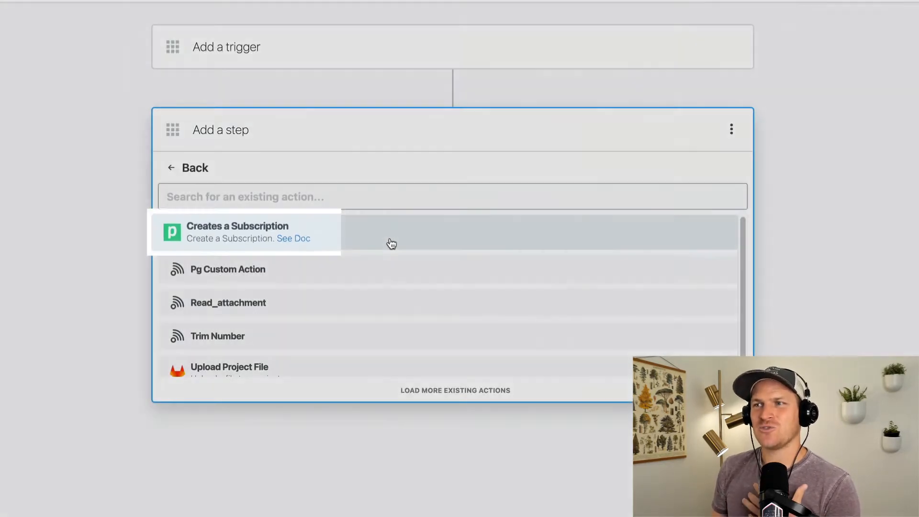
pyautogui.click(390, 242)
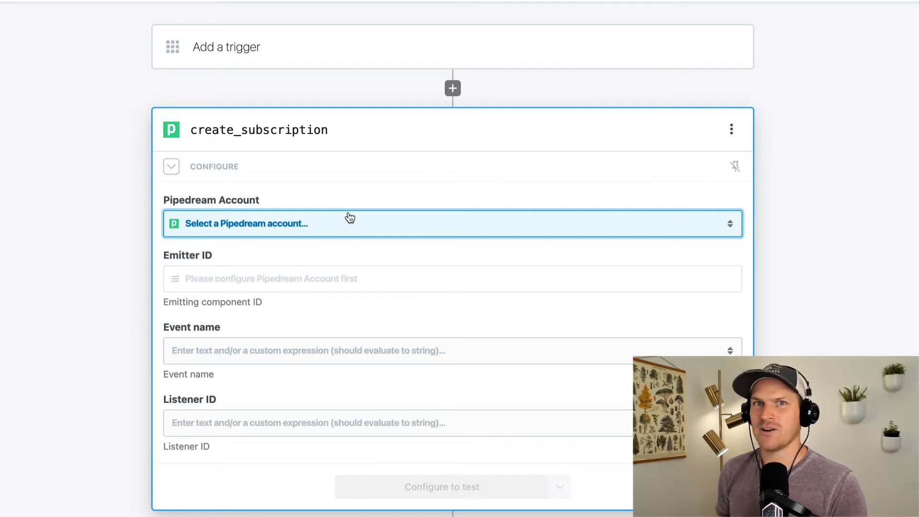
pyautogui.click(201, 228)
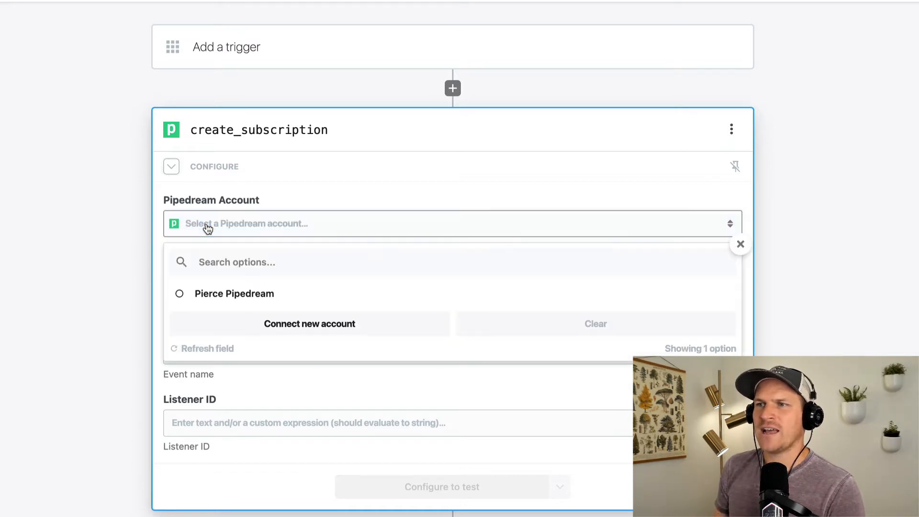
pyautogui.click(245, 302)
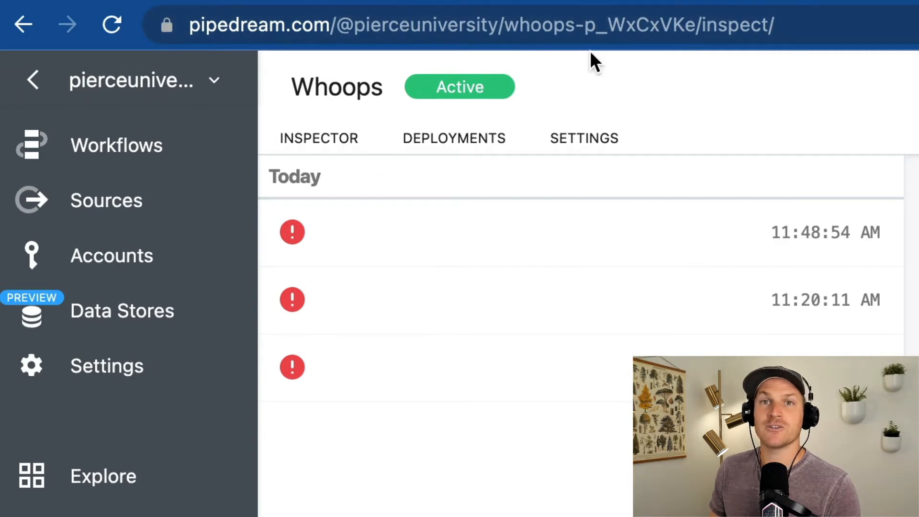
# Step: Copy the Whoops workflow ID p_WxCxVKe from its URL and enter it as a custom expression for the Emitter ID
pyautogui.click(586, 35)
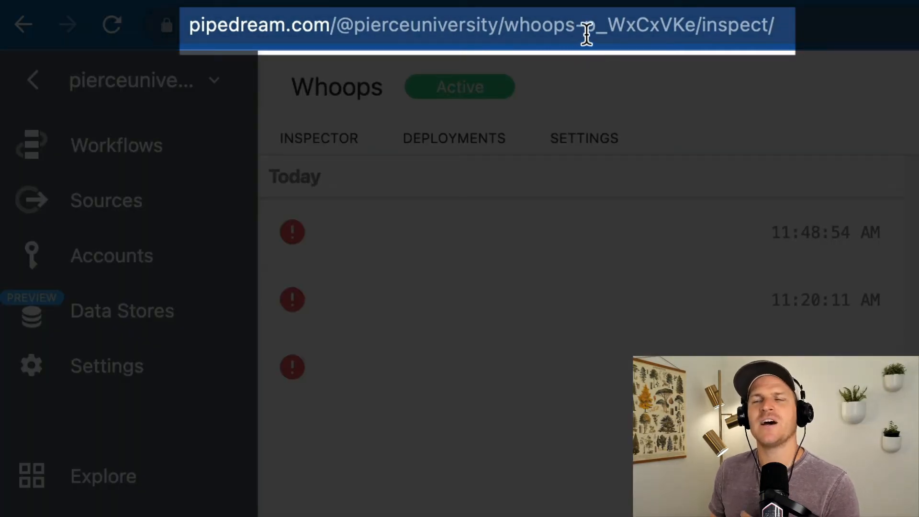
pyautogui.click(584, 26)
pyautogui.hotkey('shift', 'End')
pyautogui.keyDown('shift'); pyautogui.click(696, 26); pyautogui.keyUp('shift')
pyautogui.press('super+c')
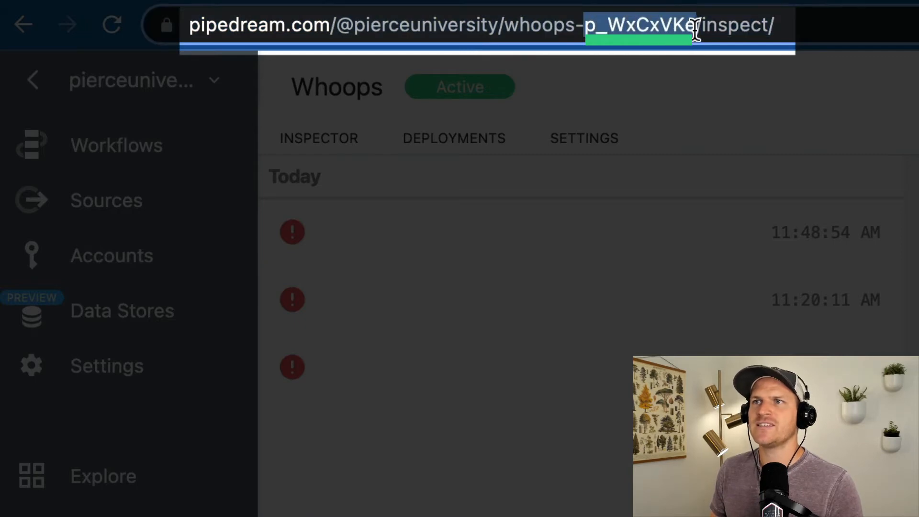
pyautogui.click(390, 0)
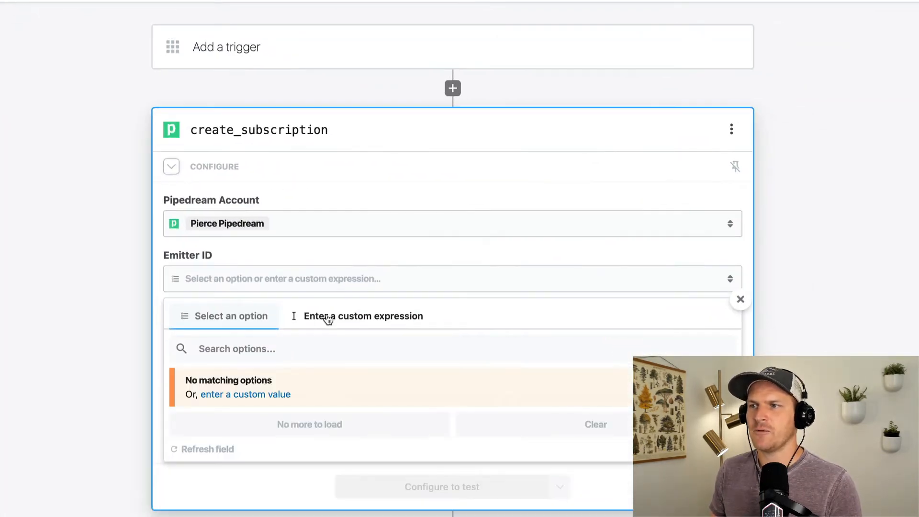
pyautogui.click(341, 322)
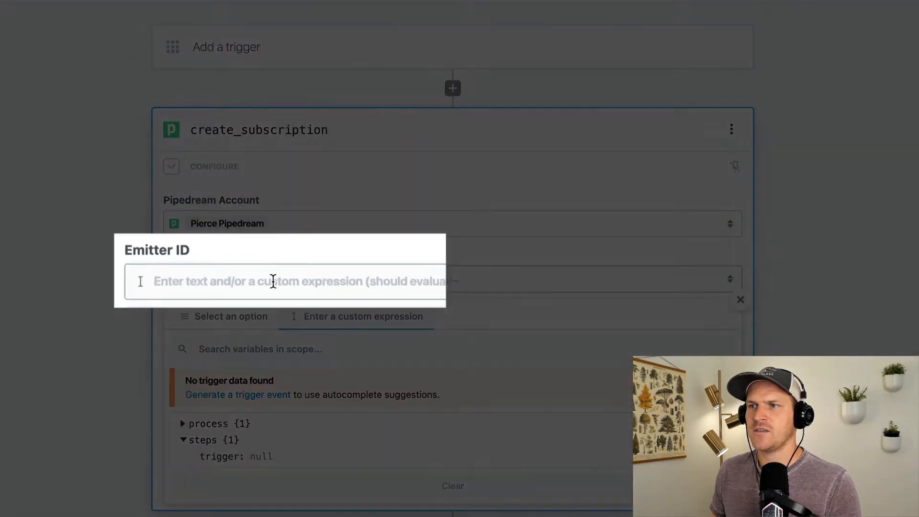
pyautogui.press('super+v')
pyautogui.click(62, 276)
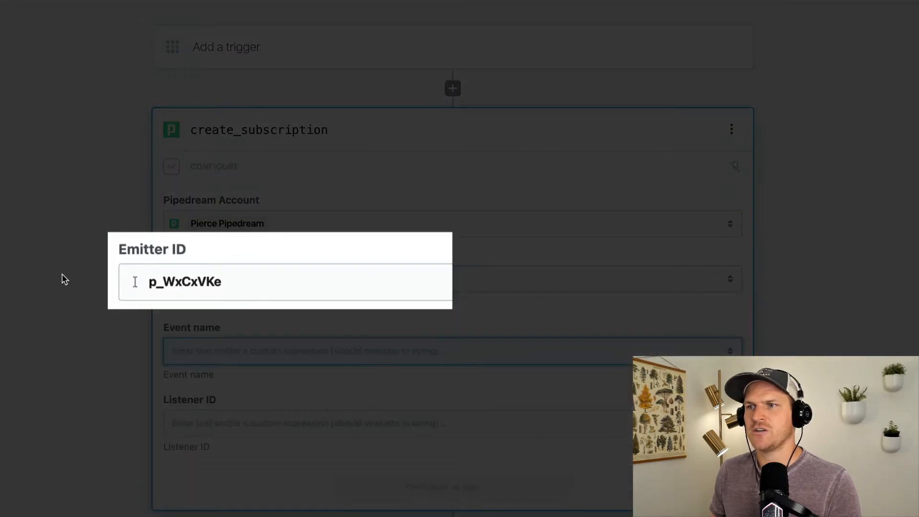
# Step: Set the subscription's event name to $errors
pyautogui.click(199, 350)
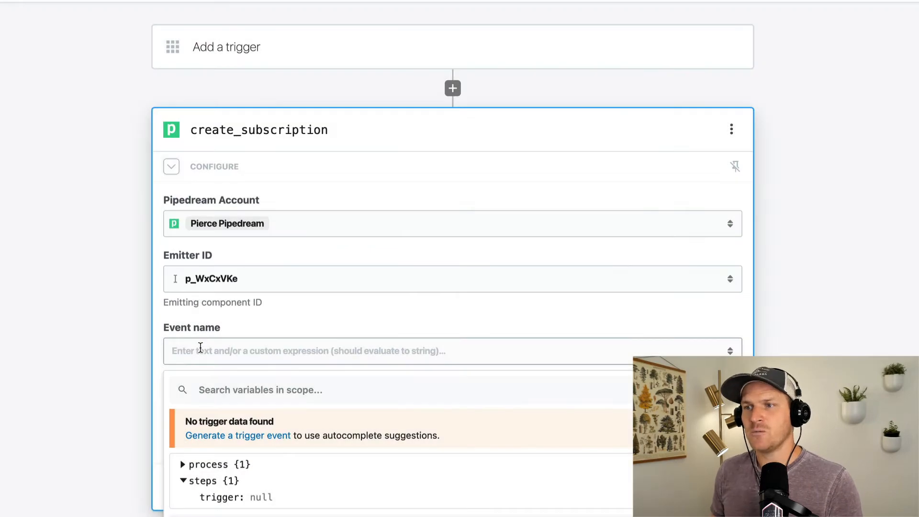
pyautogui.write('$')
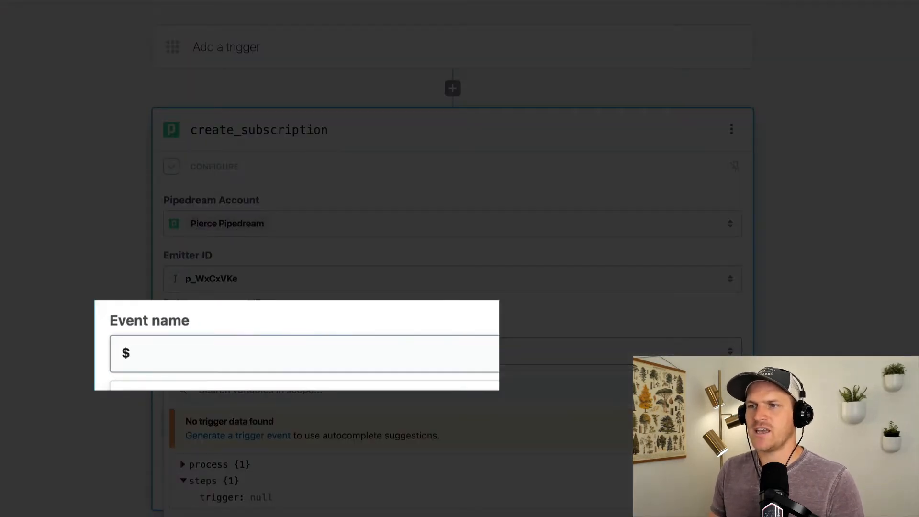
pyautogui.write('errors')
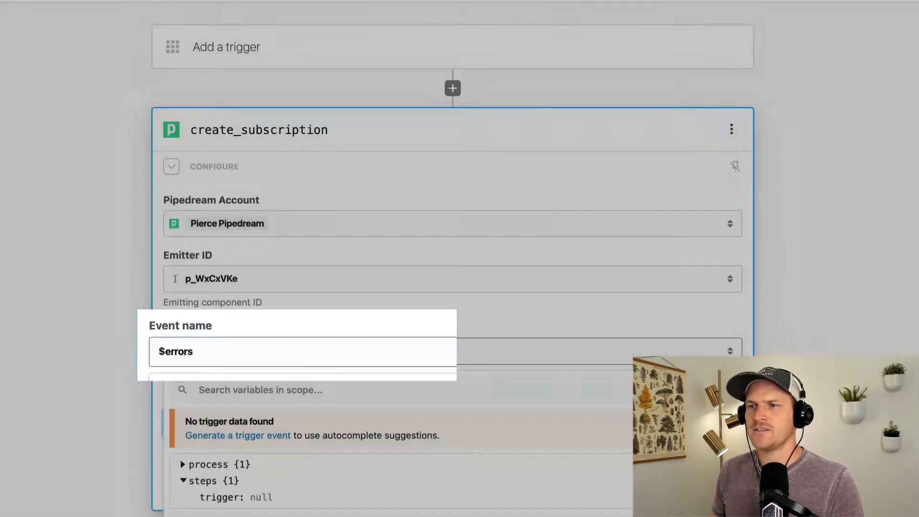
# Step: Copy the Error Listener workflow ID p_YyCr1ny from its URL and enter it as the Listener ID
pyautogui.click(222, 424)
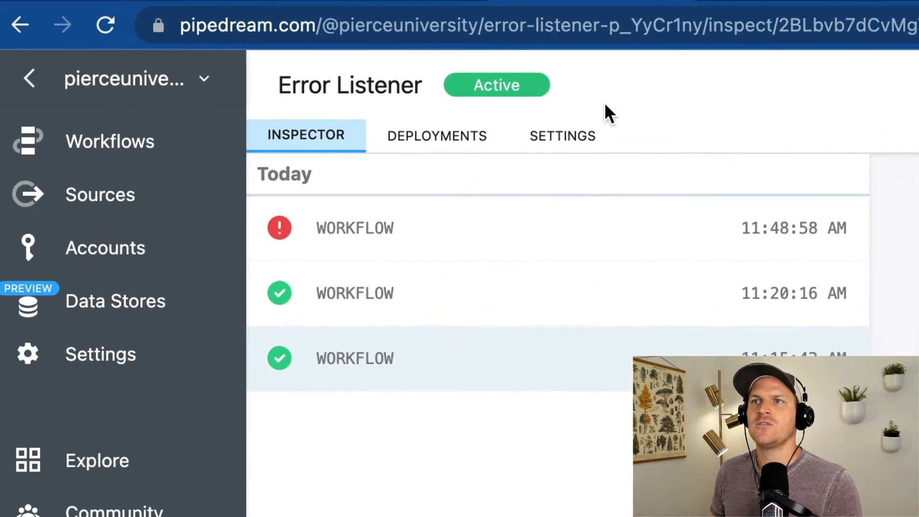
pyautogui.moveTo(607, 26); pyautogui.dragTo(709, 31)
pyautogui.press('super+c')
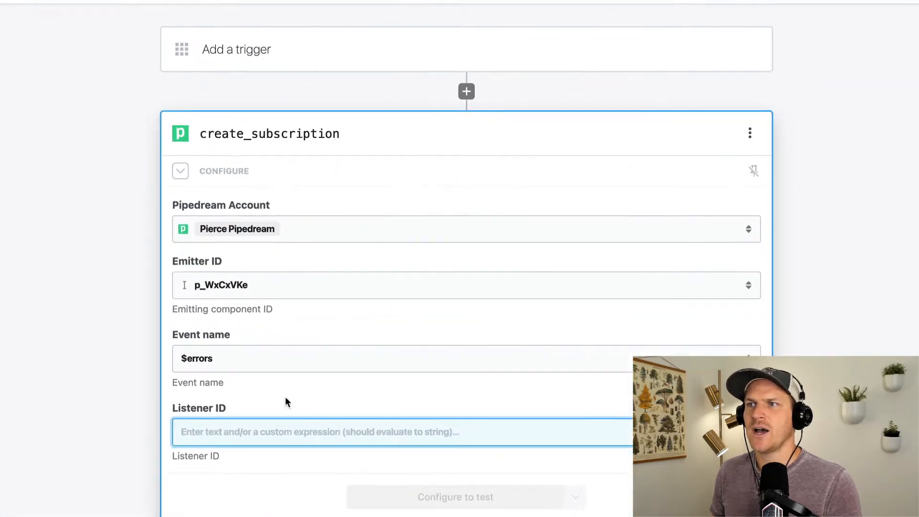
pyautogui.click(266, 423)
pyautogui.press('super+v')
pyautogui.click(105, 440)
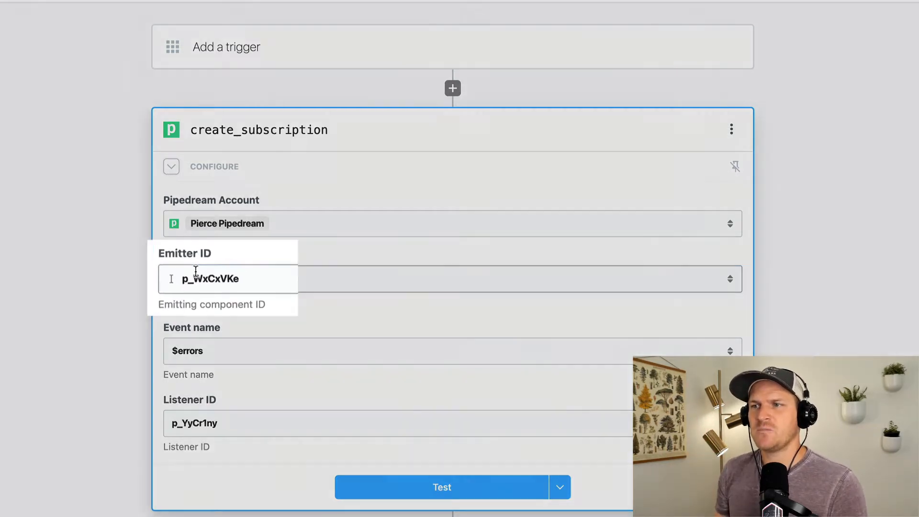
# Step: Try the wildcard p_* as the Emitter ID and undo that change
pyautogui.moveTo(196, 271); pyautogui.dragTo(271, 272)
pyautogui.write('*')
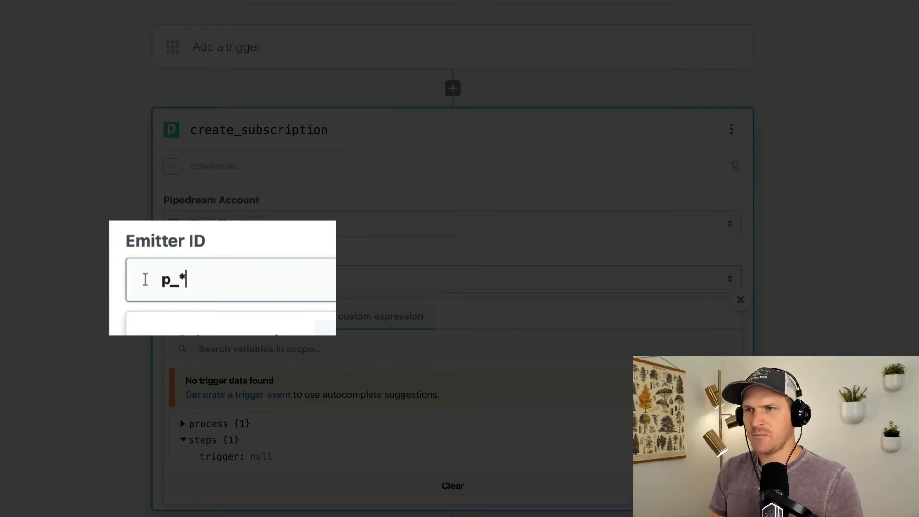
pyautogui.press('super+z')
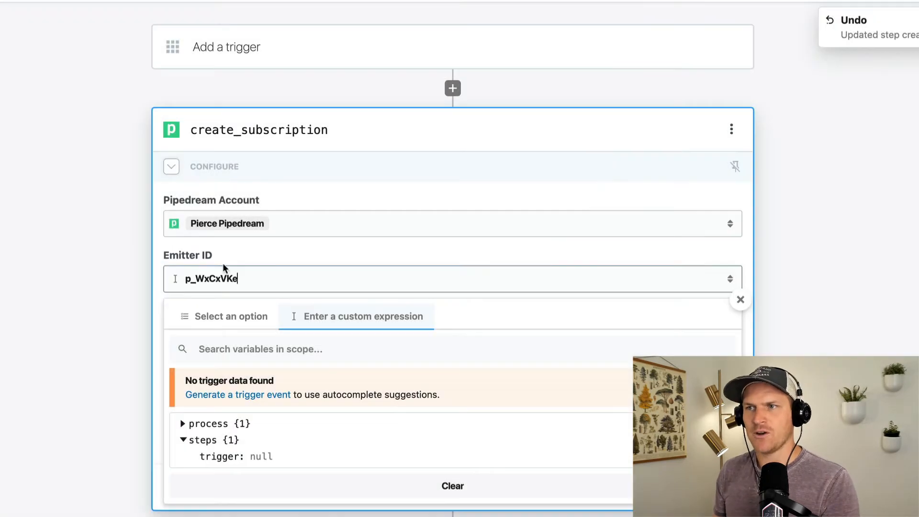
pyautogui.click(56, 268)
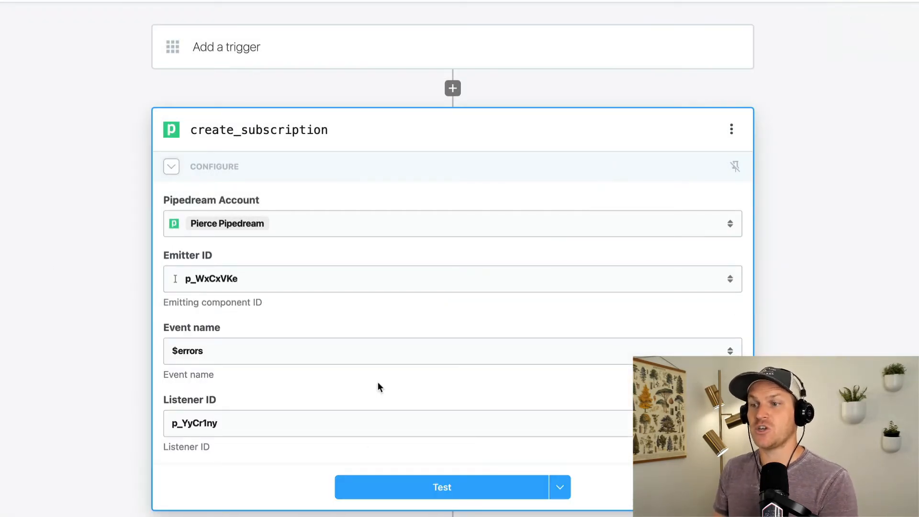
# Step: Test the create_subscription step and expand the data in its return value
pyautogui.click(409, 485)
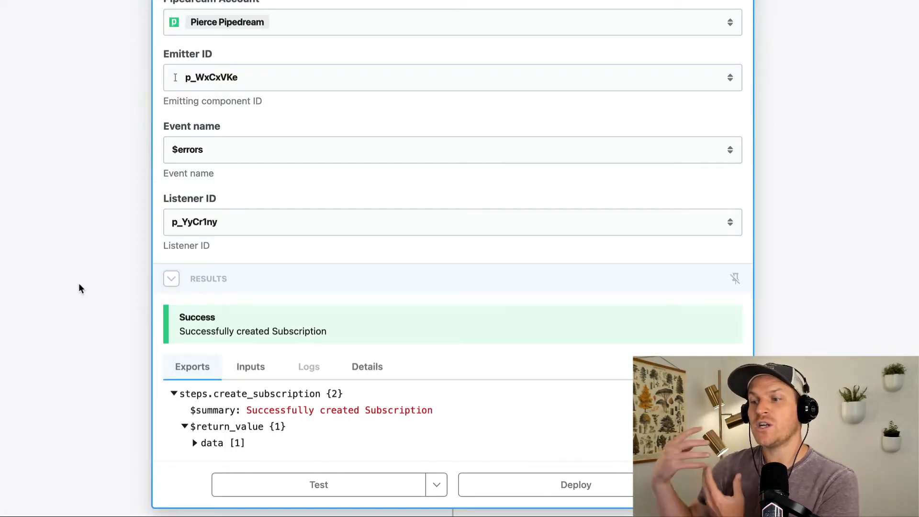
pyautogui.click(196, 442)
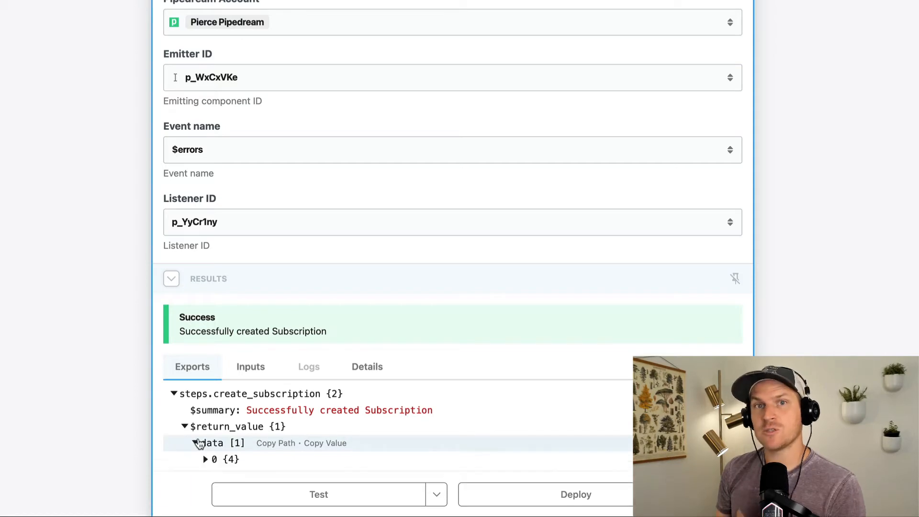
# Step: Expand the first entry of the returned subscription data to examine its emitter, listener and event name
pyautogui.scroll(-3, 230, 431)
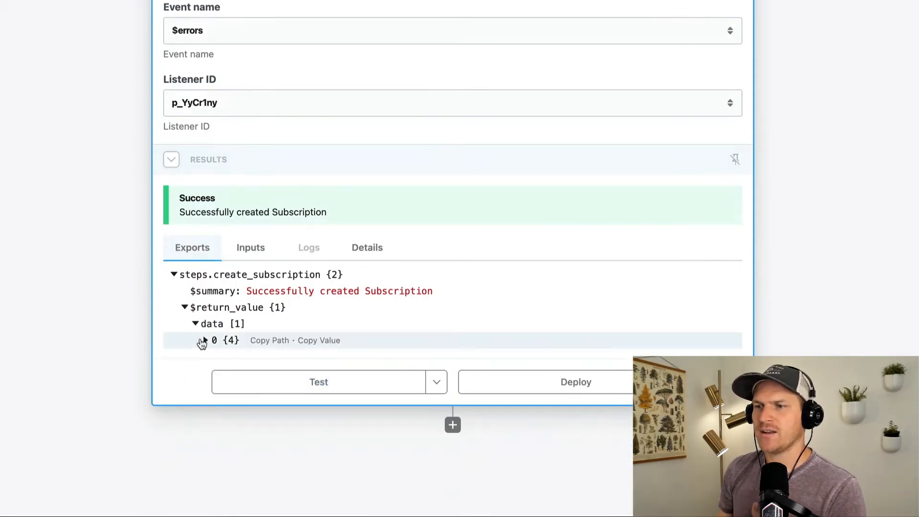
pyautogui.click(207, 340)
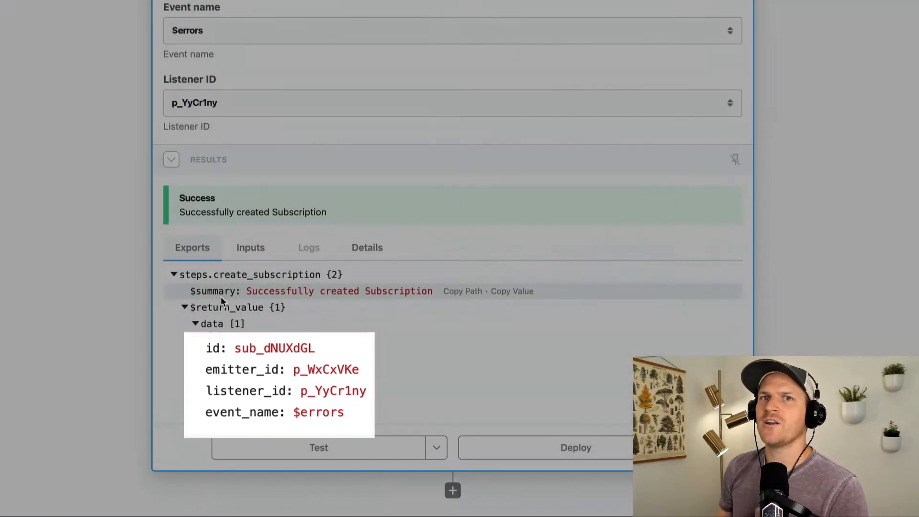
pyautogui.scroll(3, 195, 282)
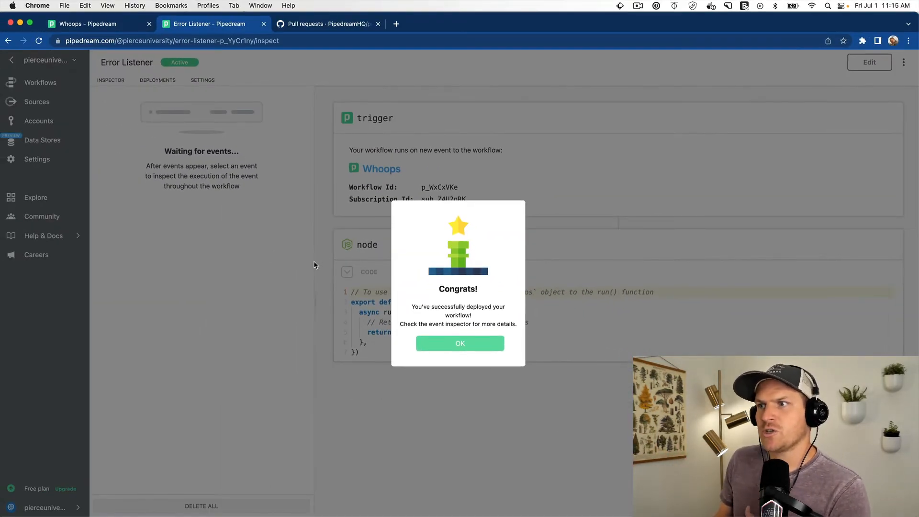
# Step: Dismiss the Error Listener deployment notice, run the Whoops workflow once and open its new event
pyautogui.click(473, 345)
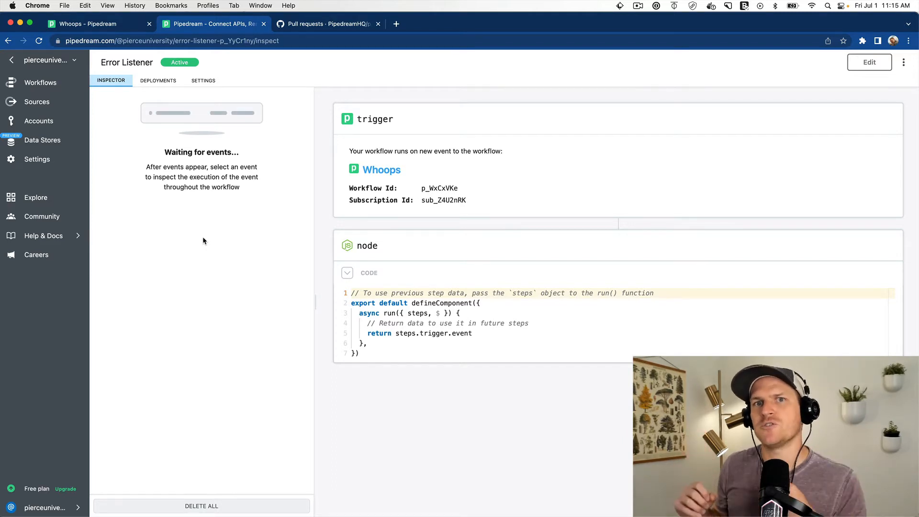
pyautogui.click(106, 29)
pyautogui.click(482, 159)
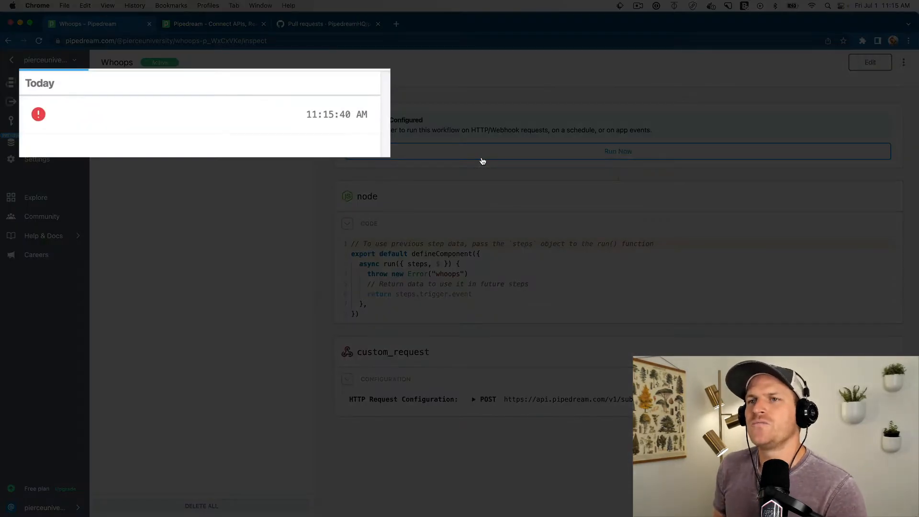
pyautogui.click(124, 105)
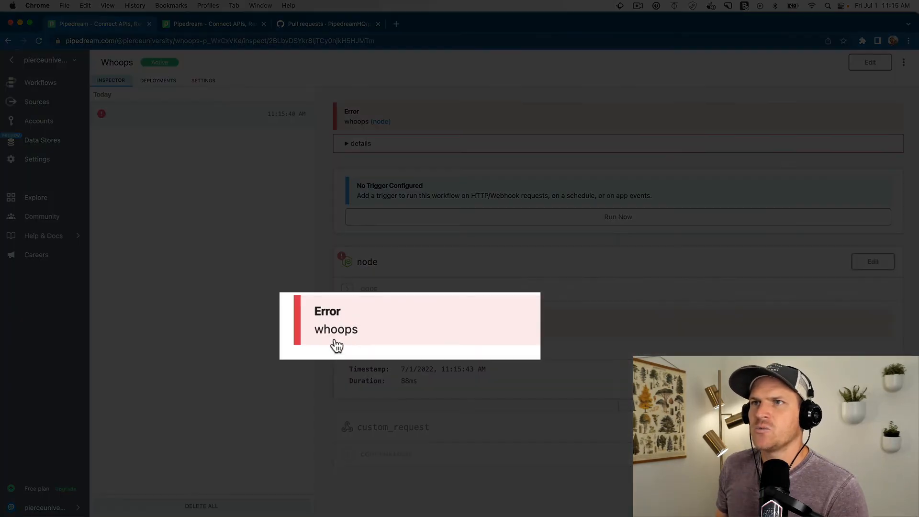
# Step: Open the event received by the Error Listener workflow and expand the error and its stack in the node step's return value
pyautogui.click(174, 27)
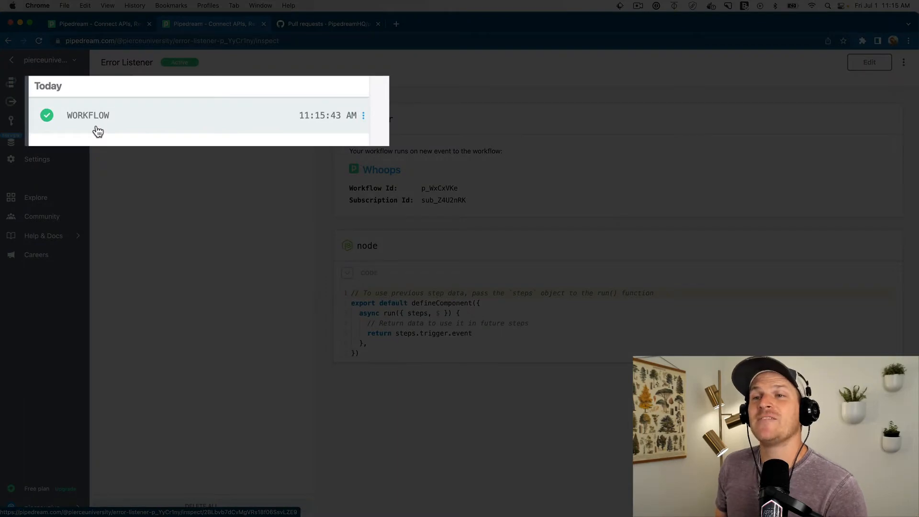
pyautogui.click(134, 120)
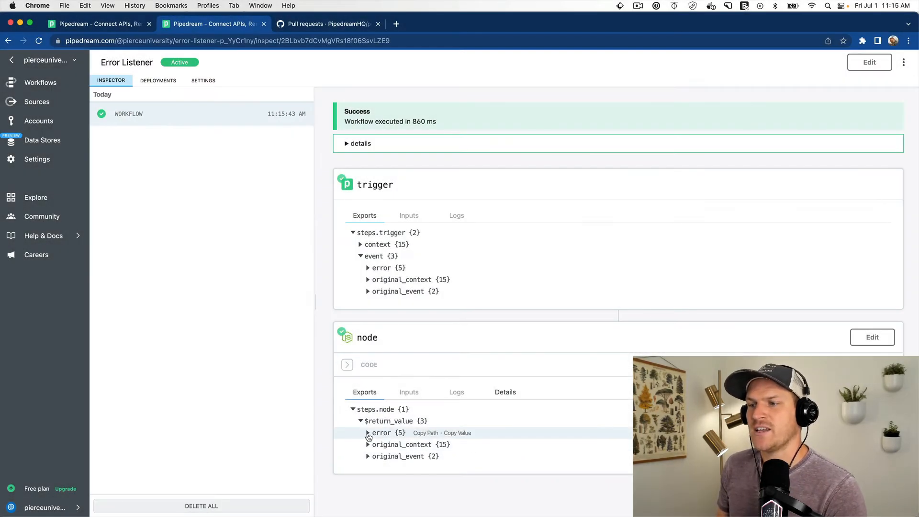
pyautogui.click(368, 433)
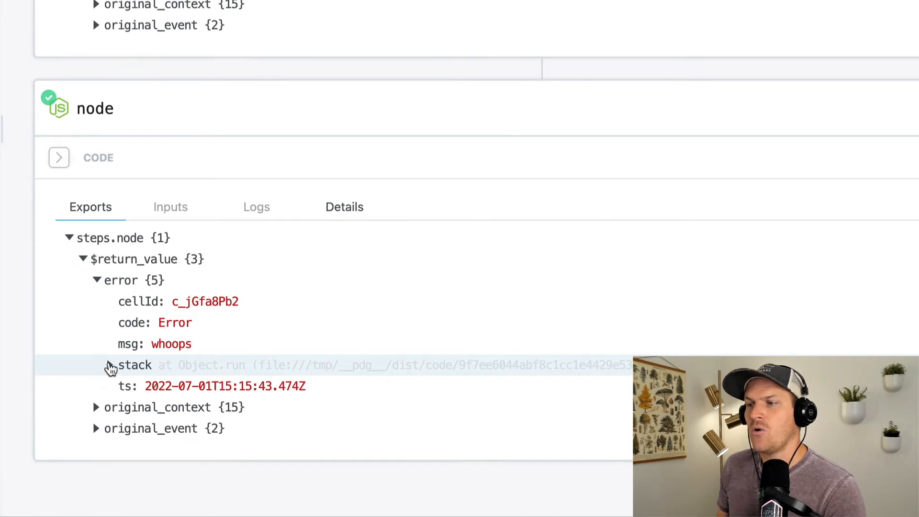
pyautogui.click(110, 365)
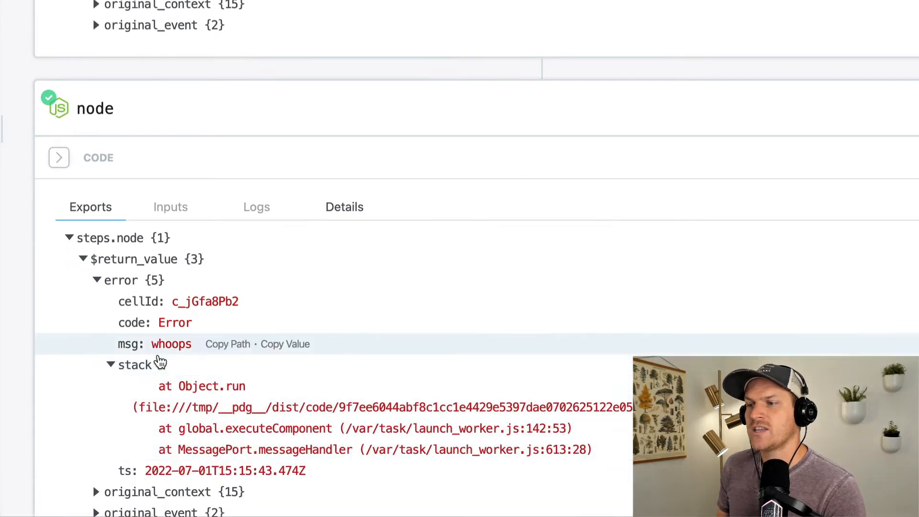
pyautogui.scroll(-1, 165, 354)
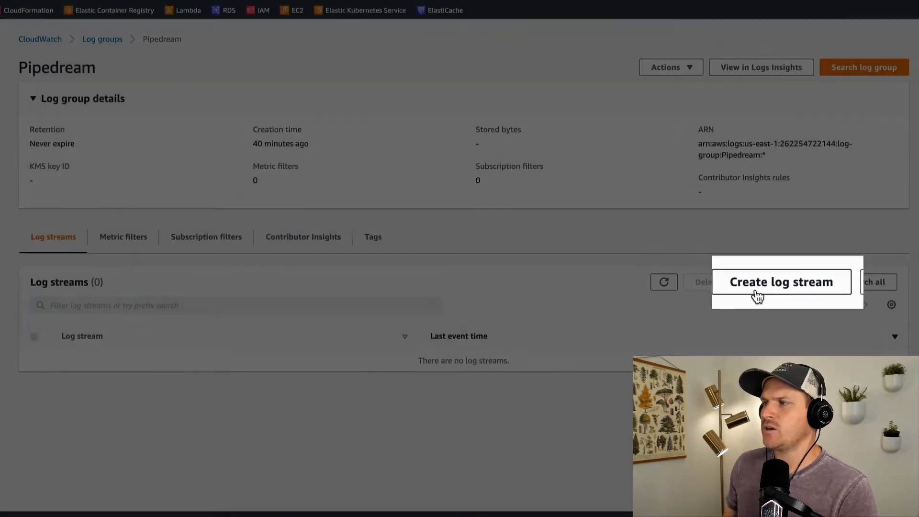
# Step: Create a log stream named Error Workflow in the CloudWatch log group Pipedream
pyautogui.click(762, 287)
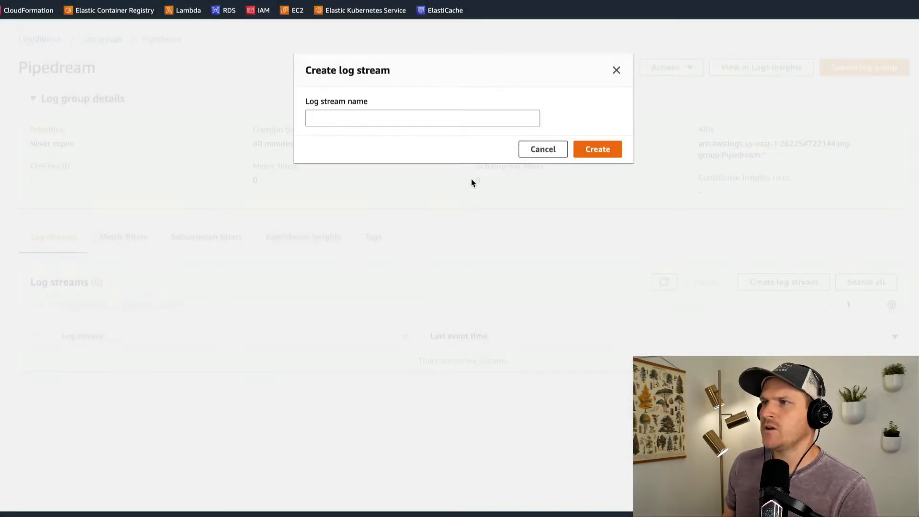
pyautogui.click(364, 116)
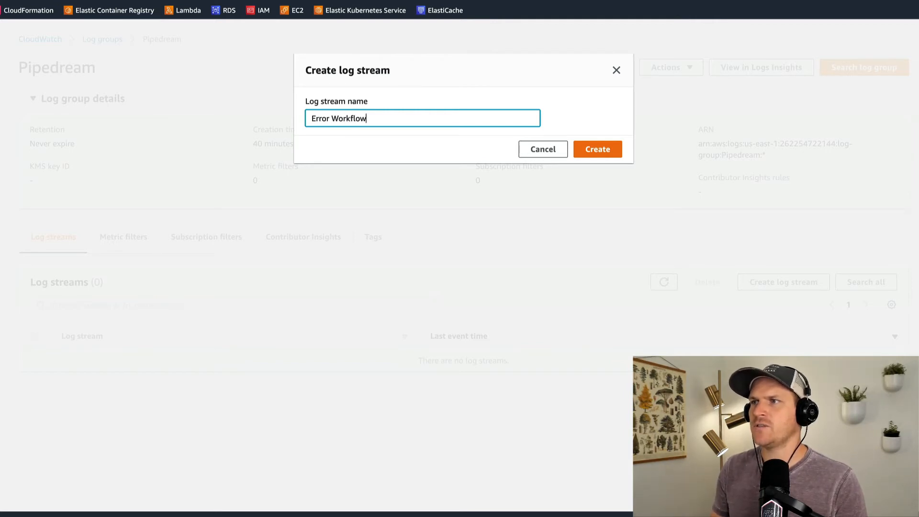
pyautogui.click(593, 151)
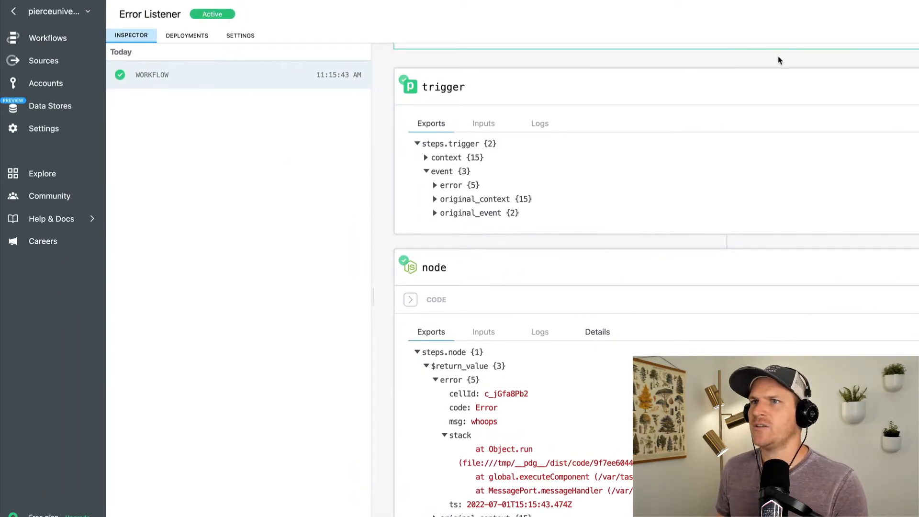
# Step: Add the AWS action CloudWatch Logs - Put Log Event after the node step of the Error Listener workflow
pyautogui.scroll(1, 693, 209)
pyautogui.scroll(1, 693, 209)
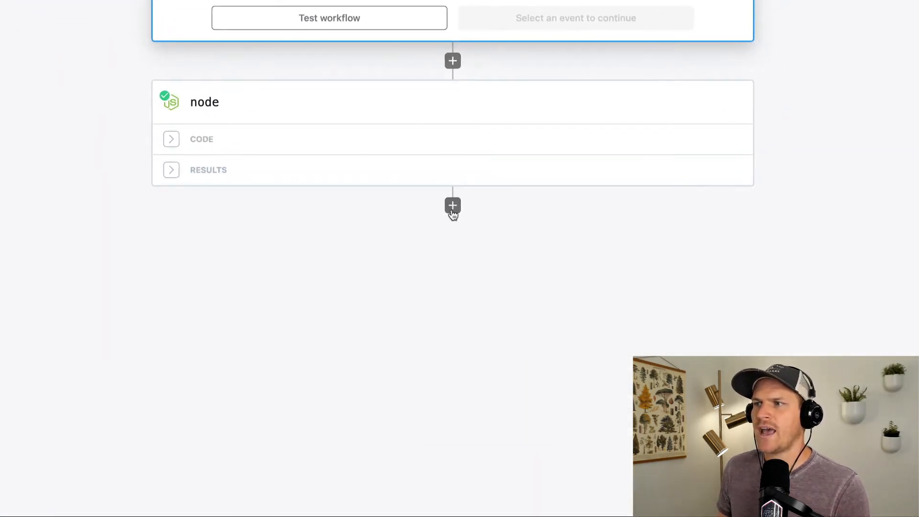
pyautogui.click(453, 206)
pyautogui.click(200, 232)
pyautogui.write('aws')
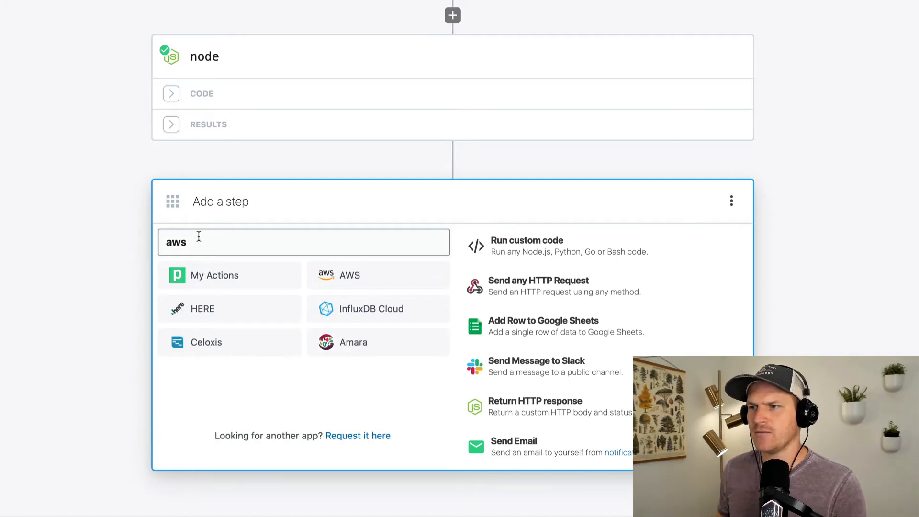
pyautogui.click(340, 271)
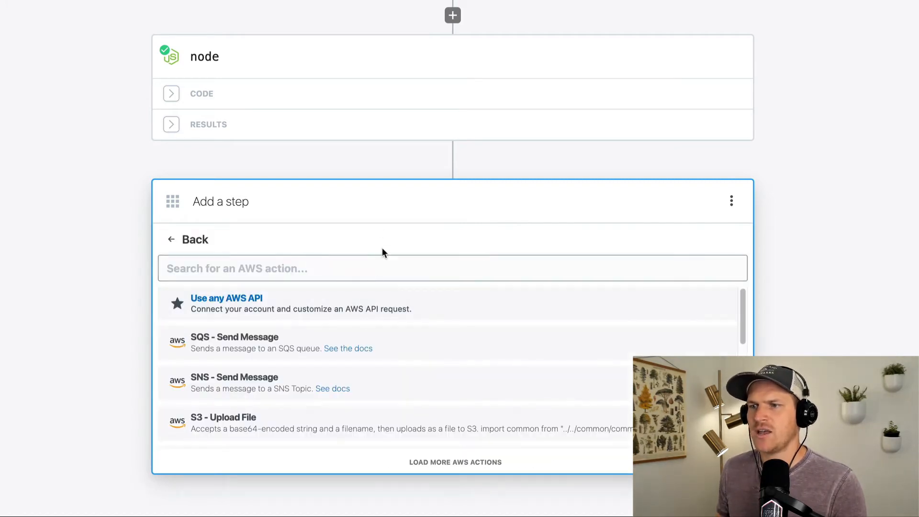
pyautogui.scroll(-10, 388, 359)
pyautogui.scroll(-5, 394, 395)
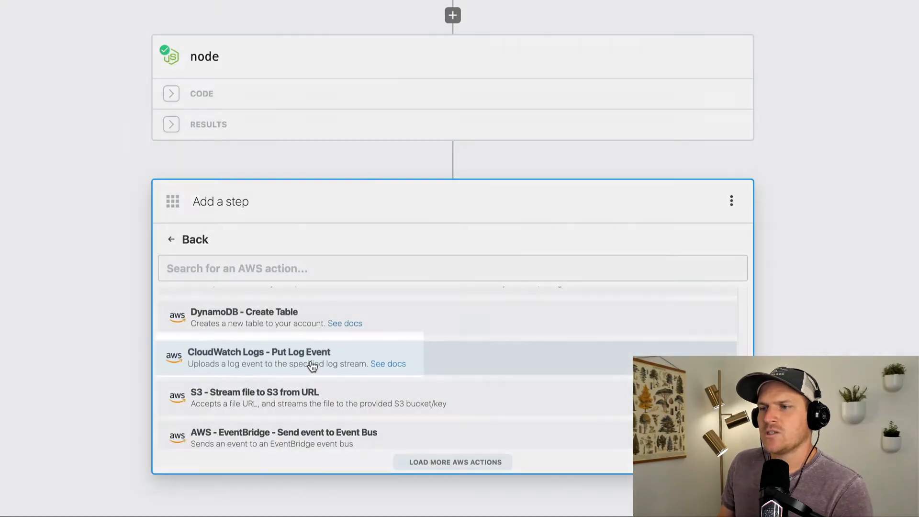
pyautogui.click(309, 365)
# Step: Configure the log event step with the connected AWS test account, log group Pipedream and log stream Error Workflow
pyautogui.click(285, 298)
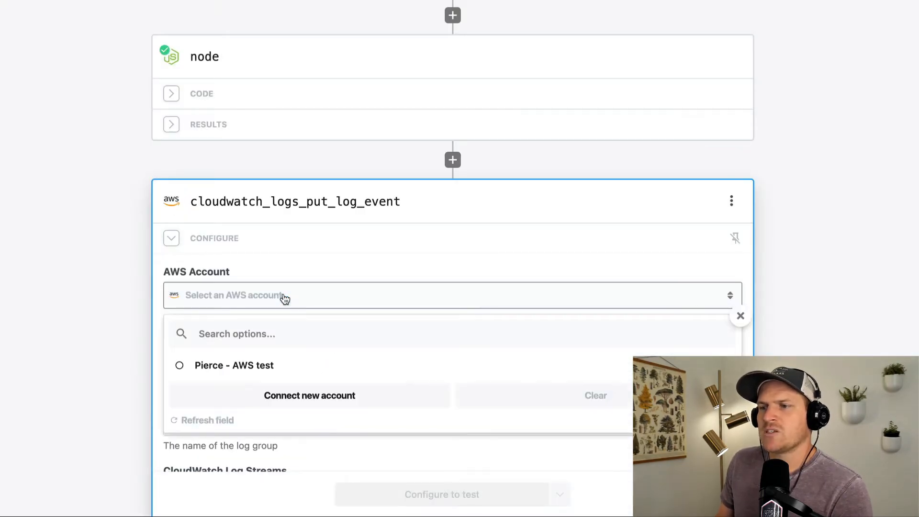
pyautogui.click(248, 368)
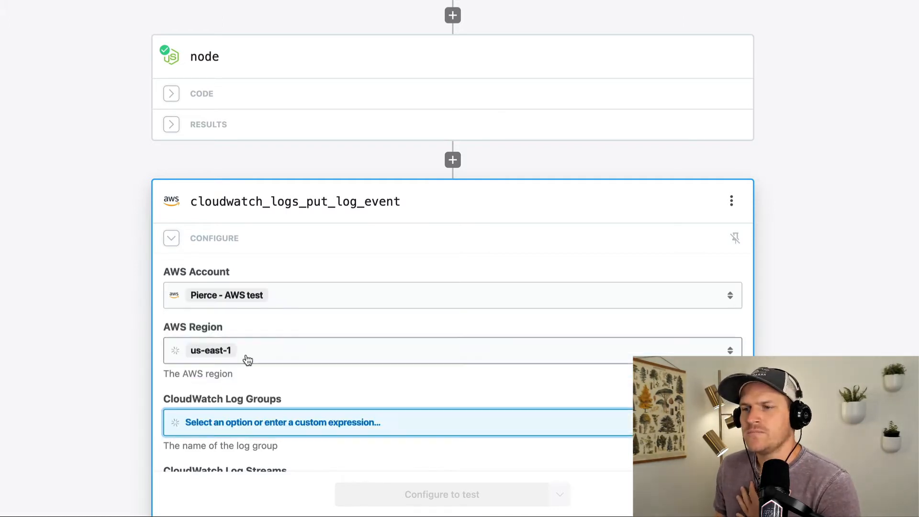
pyautogui.scroll(-2, 288, 378)
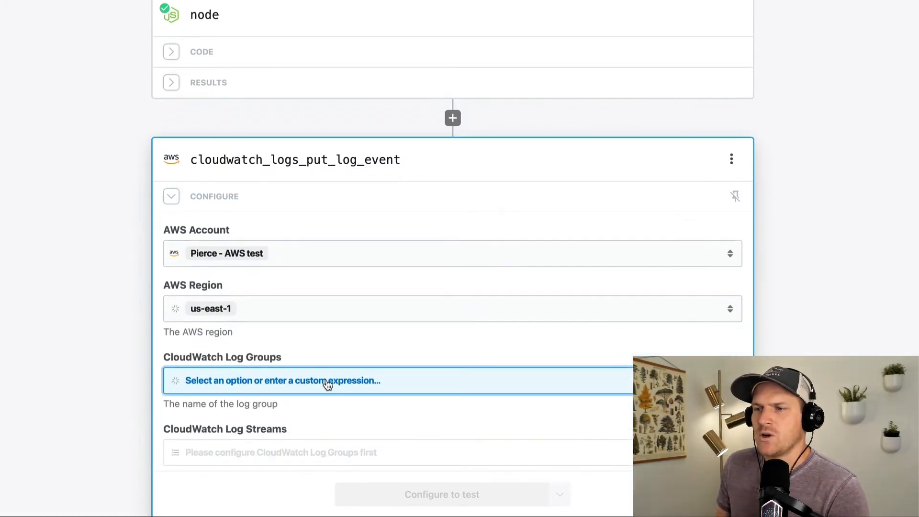
pyautogui.scroll(-4, 328, 383)
pyautogui.click(339, 299)
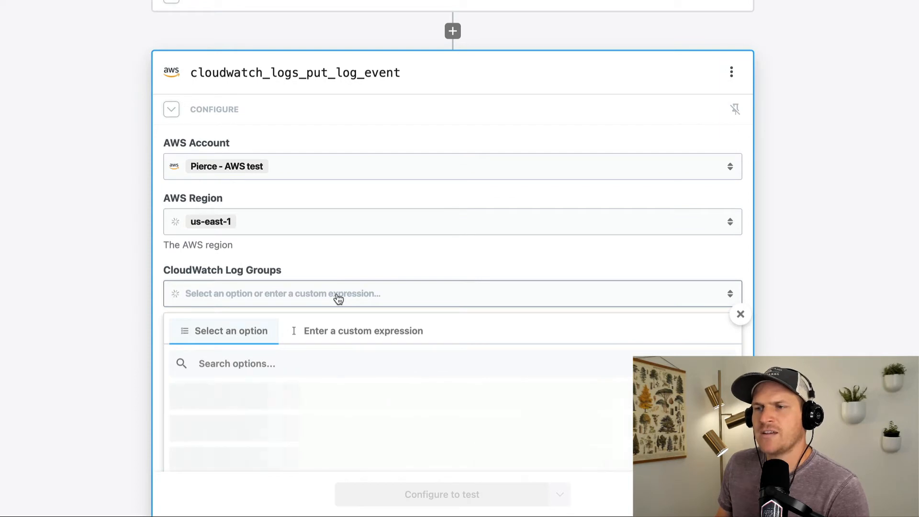
pyautogui.scroll(-5, 344, 287)
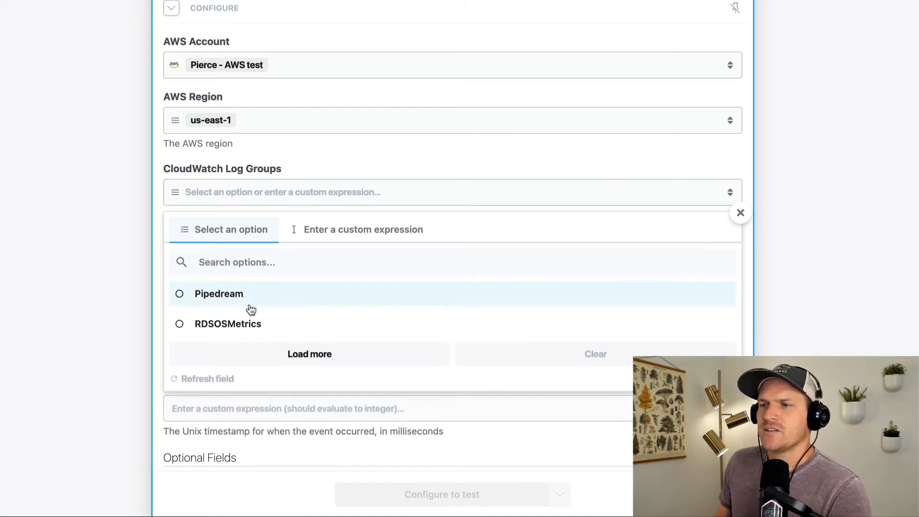
pyautogui.click(276, 300)
pyautogui.click(291, 271)
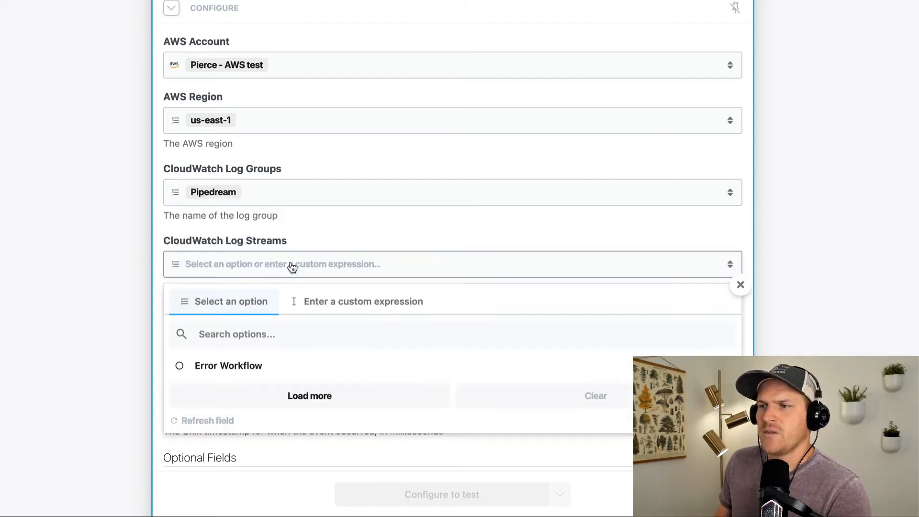
pyautogui.click(244, 368)
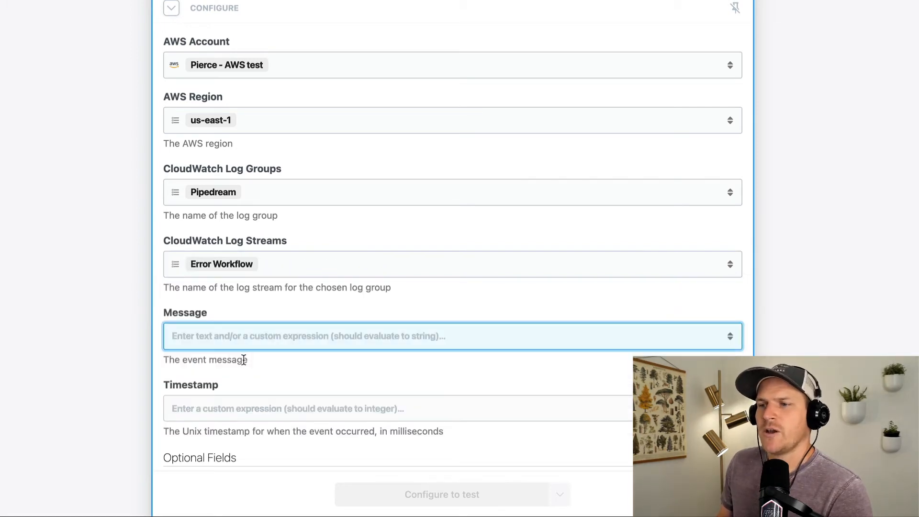
# Step: Look through the trigger and node variables available for the Message field, then collapse the steps tree
pyautogui.click(297, 334)
pyautogui.scroll(-2, 307, 373)
pyautogui.scroll(-5, 302, 372)
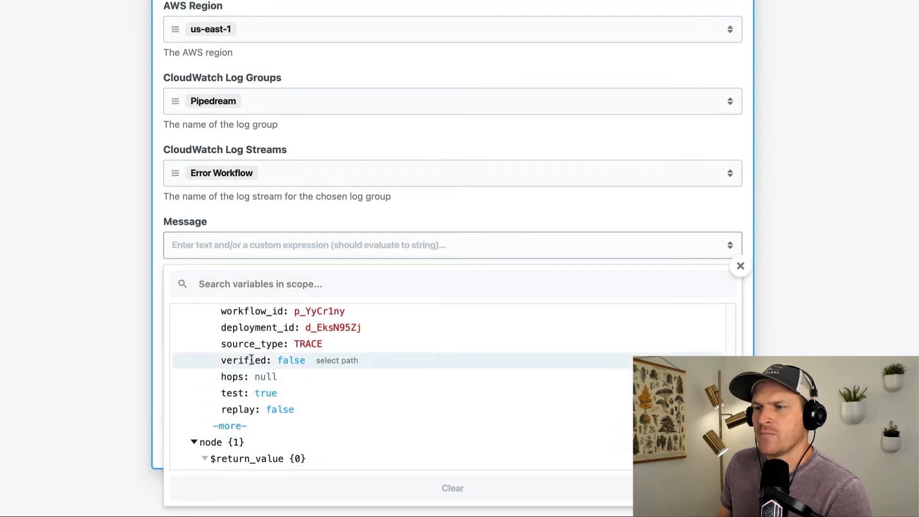
pyautogui.scroll(3, 268, 373)
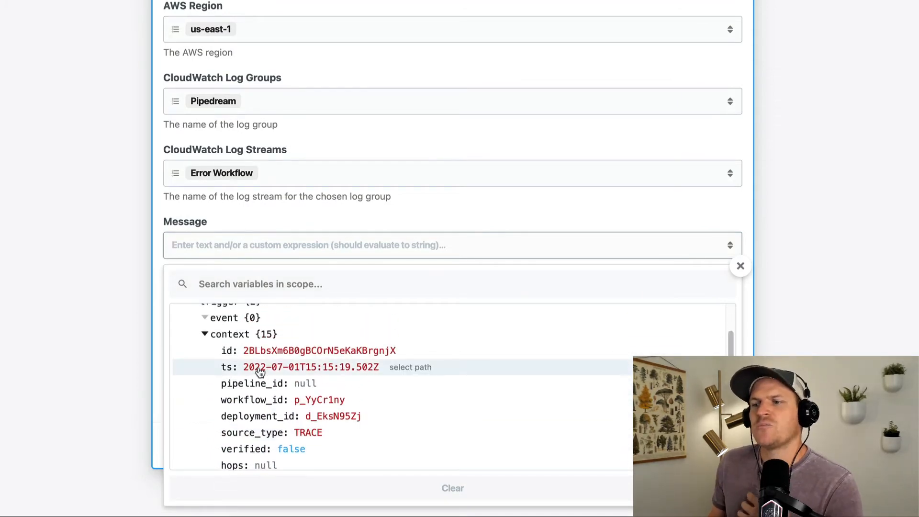
pyautogui.click(204, 334)
pyautogui.click(184, 331)
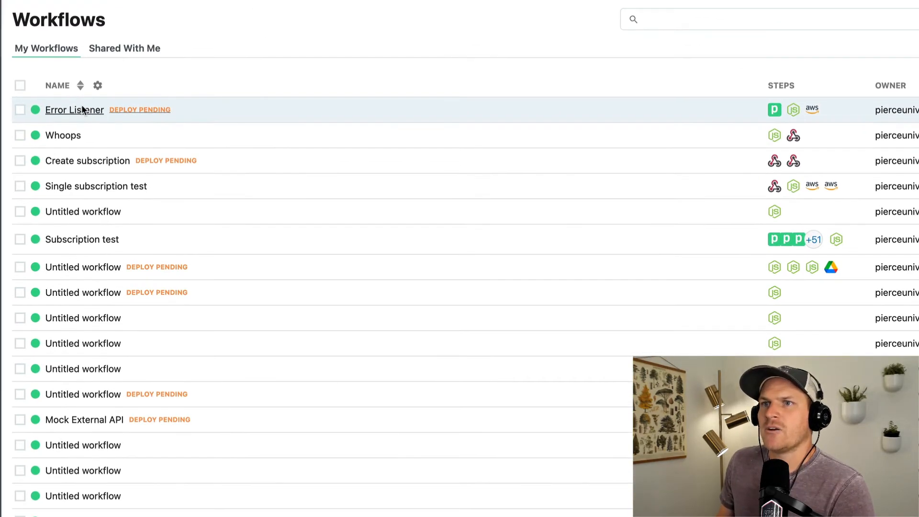
# Step: Open the Error Listener workflow's past event and expand the error in the node step's return value to find the stack path
pyautogui.click(82, 109)
pyautogui.click(82, 102)
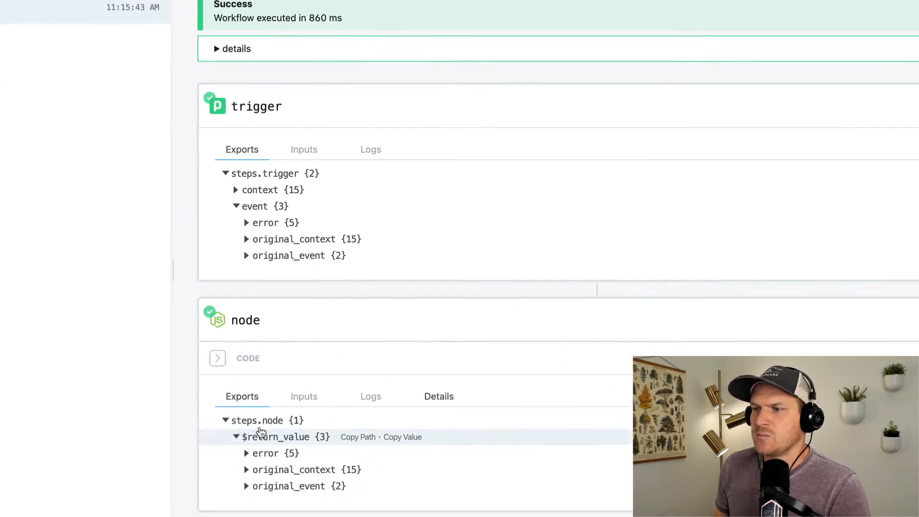
pyautogui.click(247, 453)
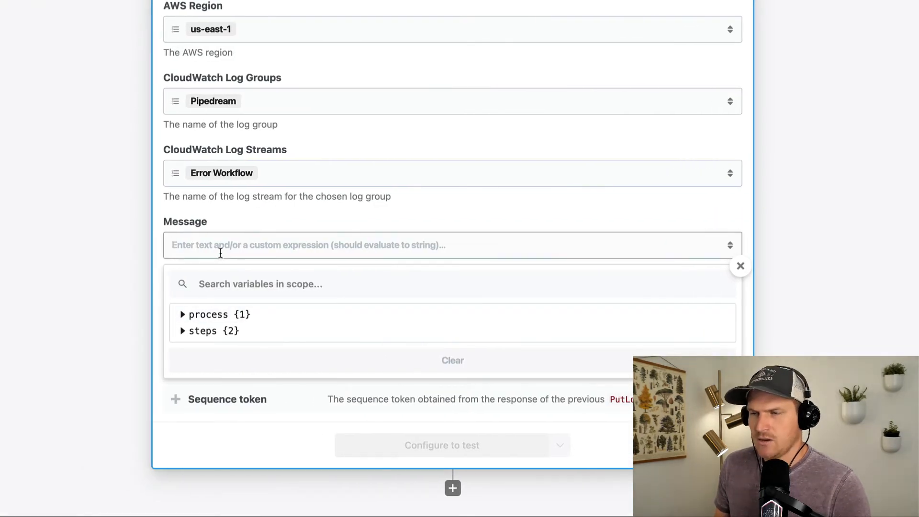
# Step: Set the log event's Message to the expression {{ steps.node.$return_value.error.stack }}
pyautogui.write('steps.node.$return_value.error.stack')
pyautogui.write('}}')
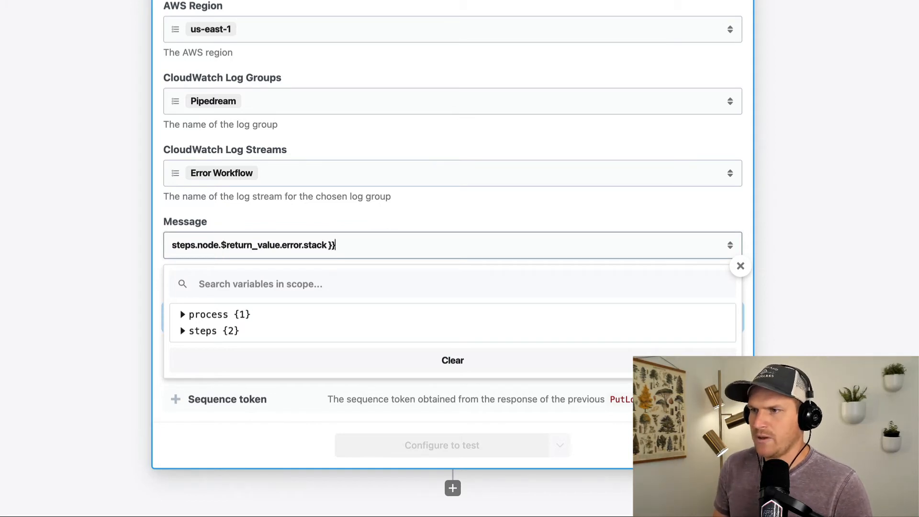
pyautogui.press('Home')
pyautogui.write('{{')
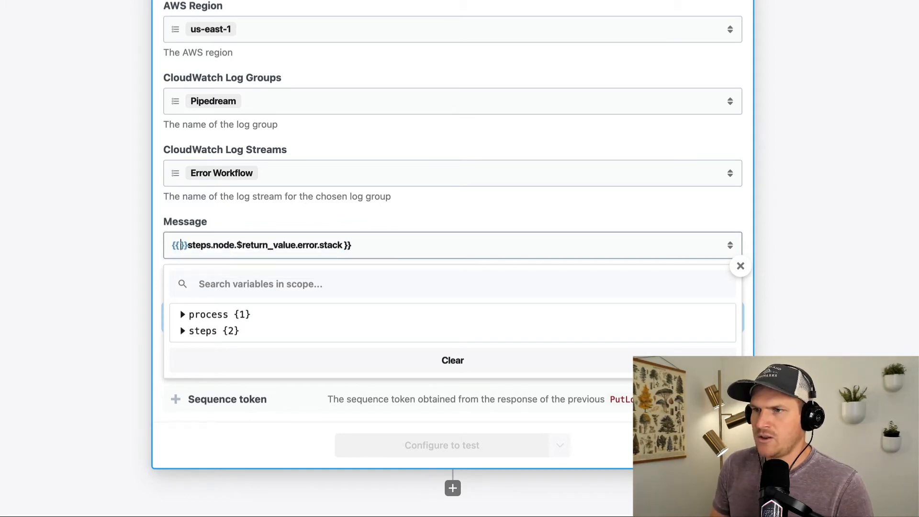
pyautogui.press('Delete')
pyautogui.press('Delete')
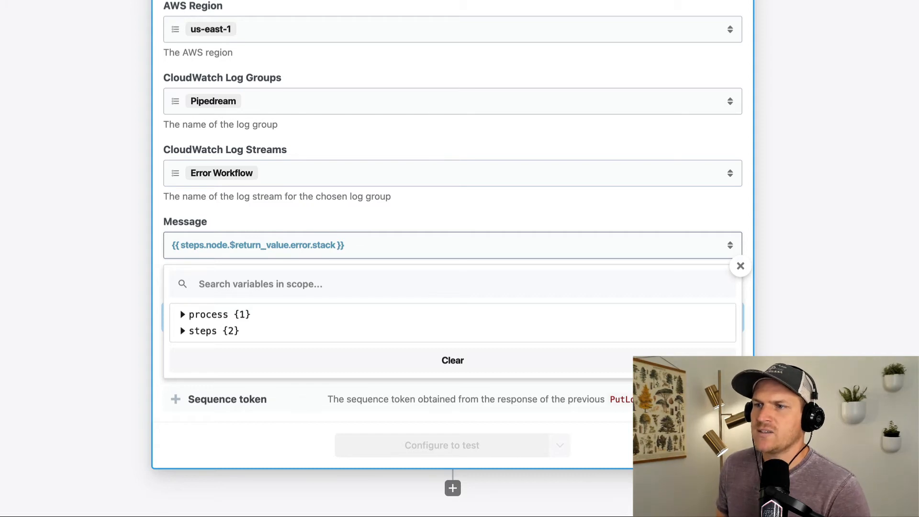
pyautogui.press('Tab')
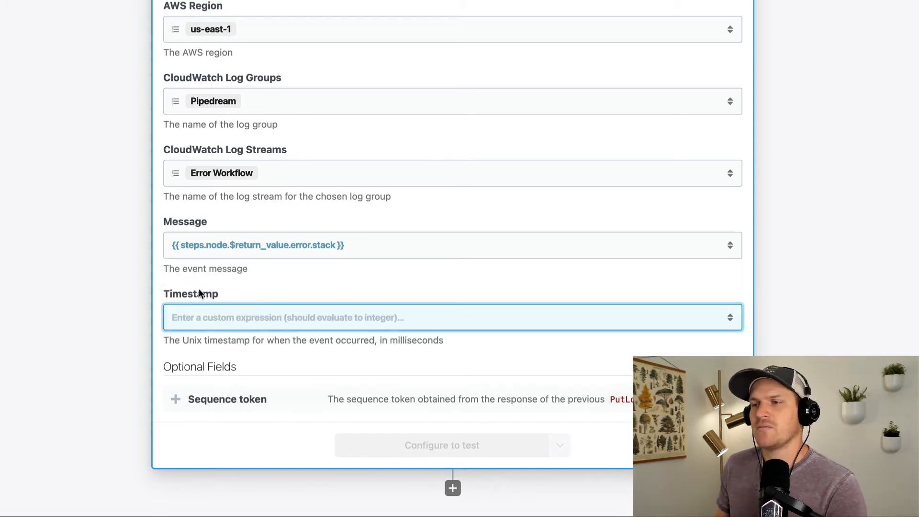
# Step: Copy the original event's time path from the Error Listener's past event and set the Timestamp to {{ steps.node.$return_value.original_event.time }}
pyautogui.click(220, 314)
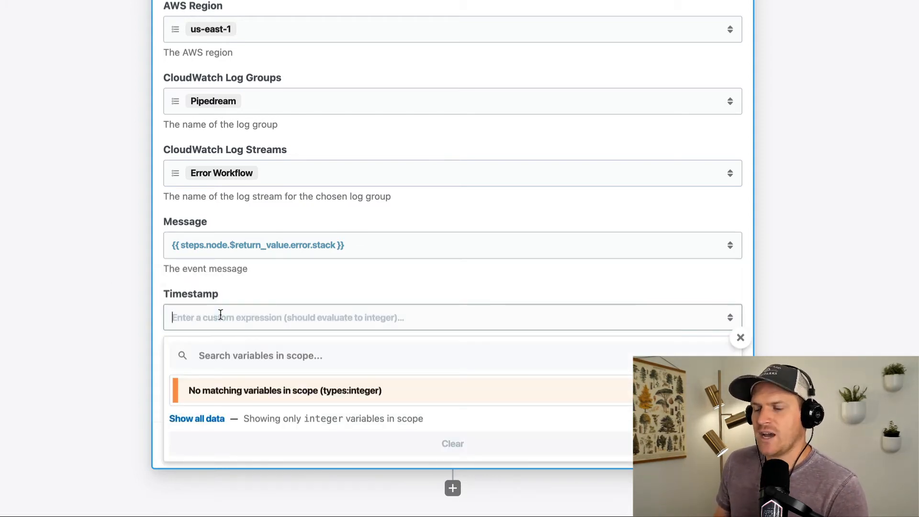
pyautogui.write('{{')
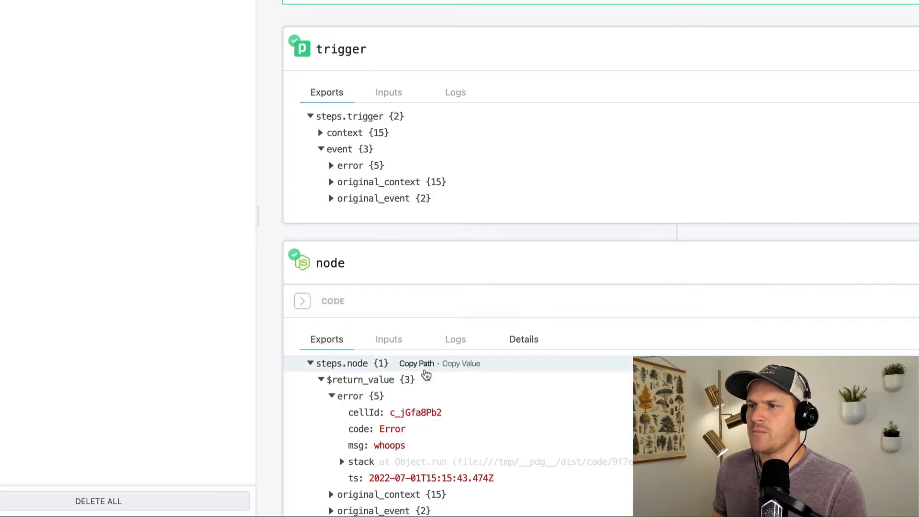
pyautogui.scroll(-3, 427, 369)
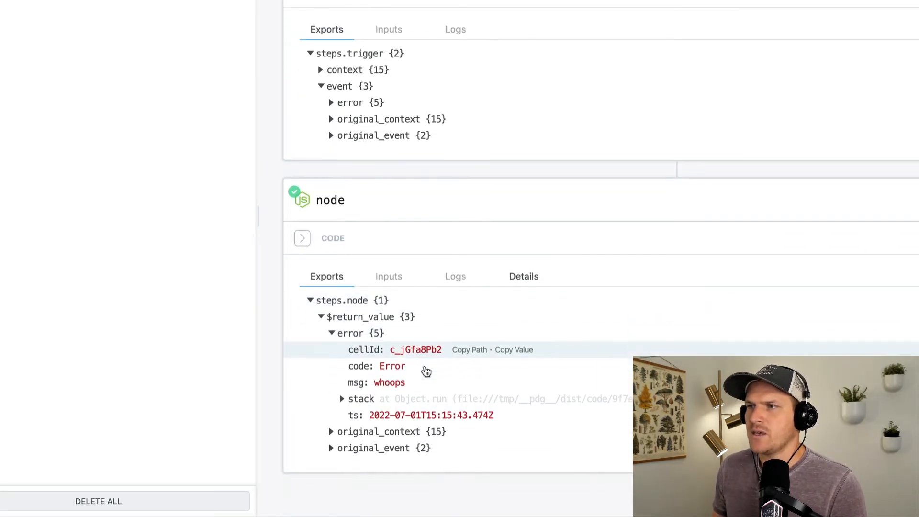
pyautogui.click(332, 449)
pyautogui.moveTo(503, 474)
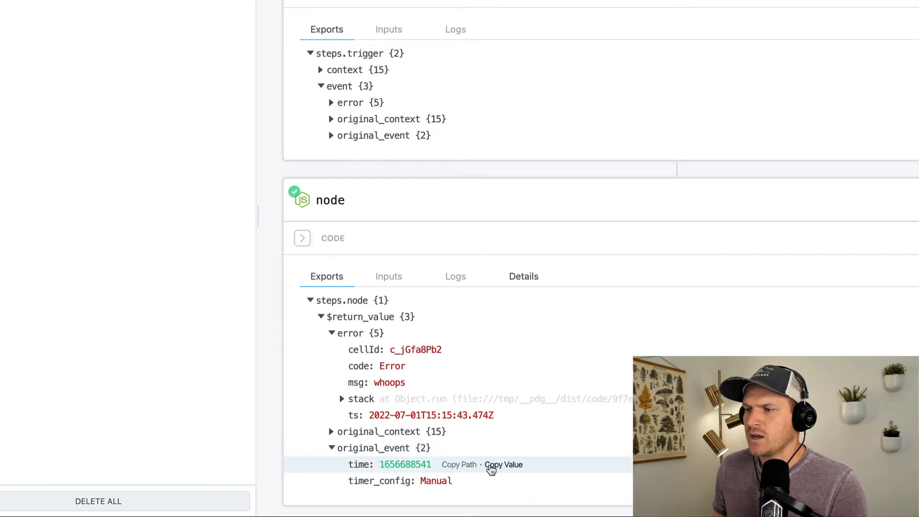
pyautogui.click(468, 467)
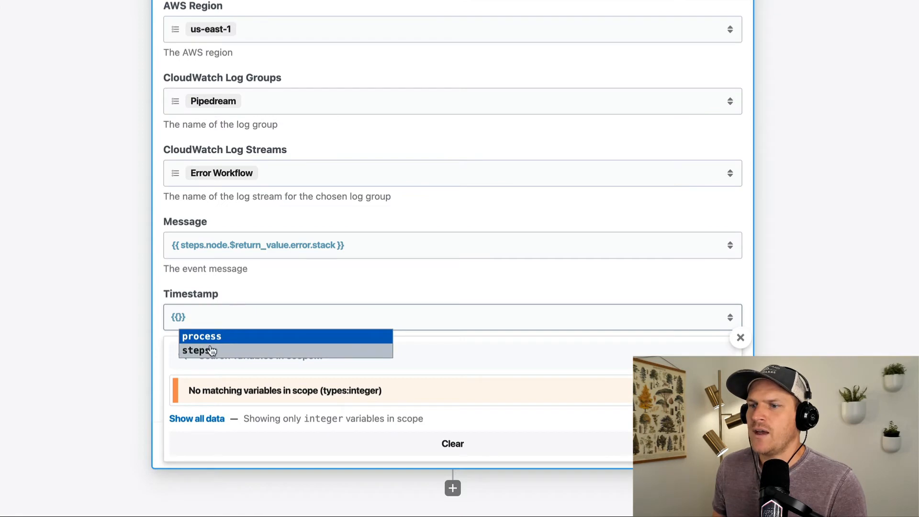
pyautogui.write('steps.node.$return_value.original_event.time')
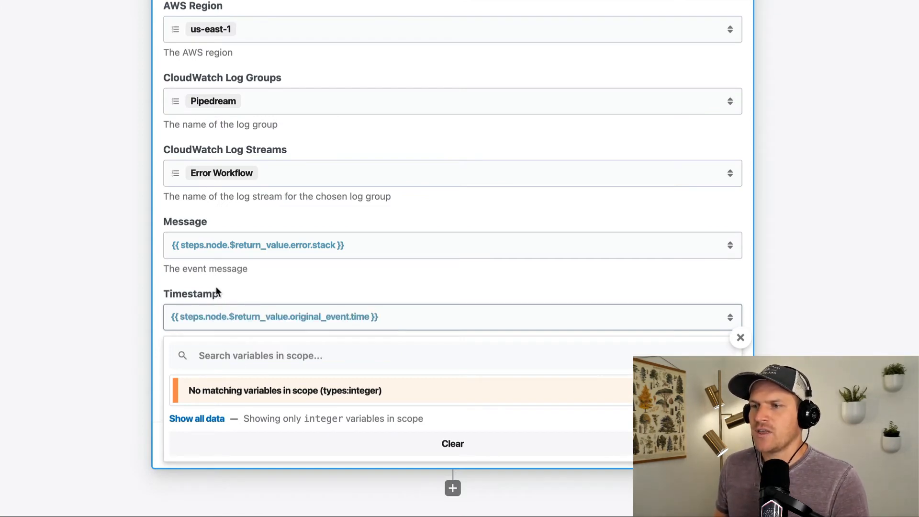
pyautogui.click(89, 302)
# Step: Convert the Timestamp to milliseconds by multiplying the original event time by 1000 inside the expression
pyautogui.moveTo(389, 343); pyautogui.dragTo(450, 344)
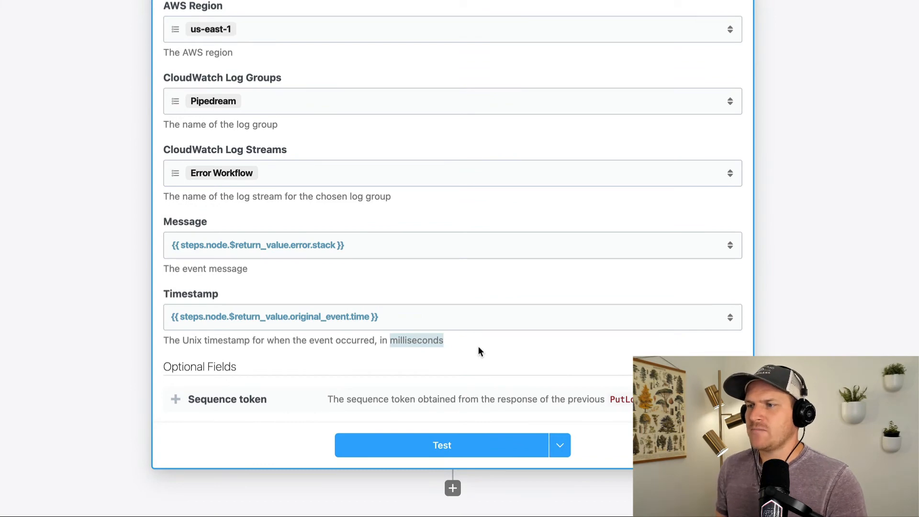
pyautogui.click(373, 313)
pyautogui.write('* 1000')
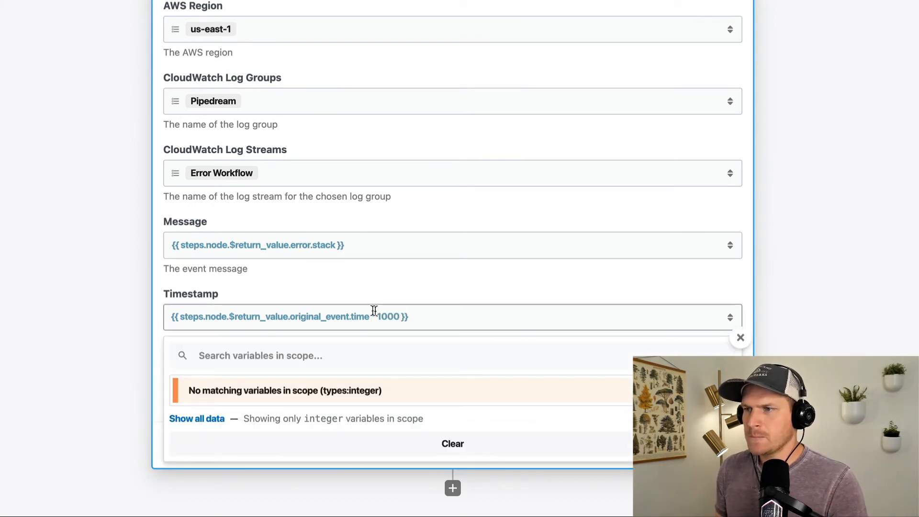
pyautogui.click(31, 287)
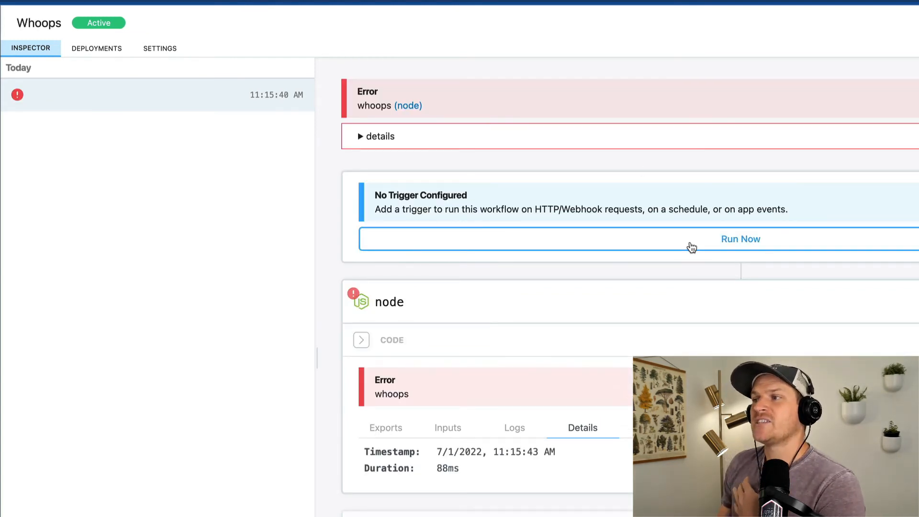
# Step: Run the Whoops workflow to trigger its error, and open the newest event in the Error Listener workflow to inspect its steps
pyautogui.click(691, 247)
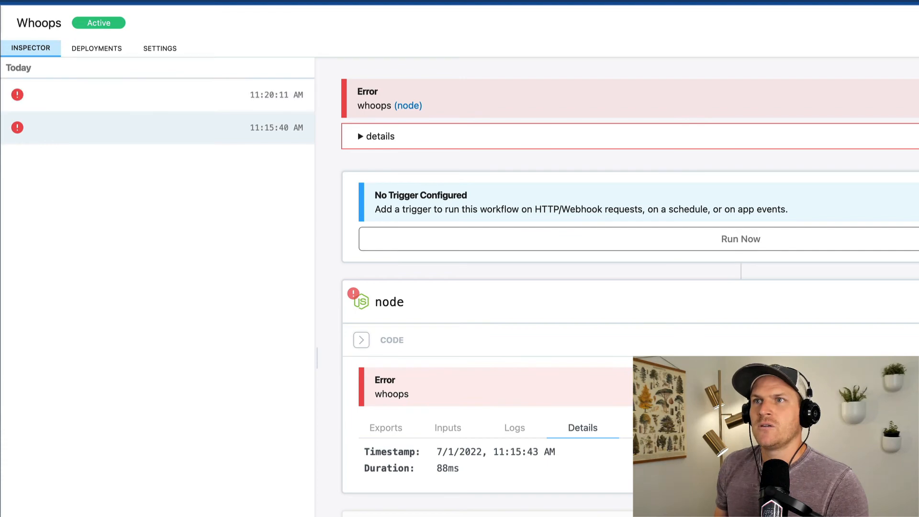
pyautogui.click(158, 1)
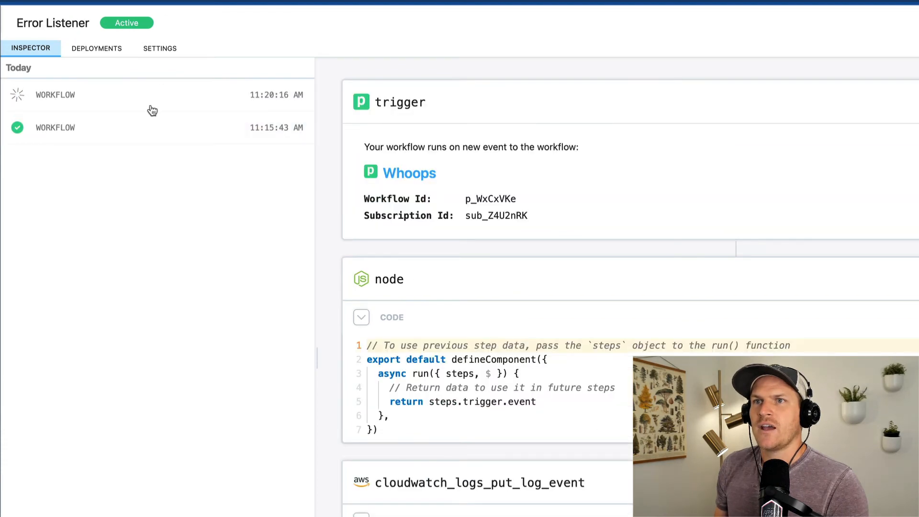
pyautogui.click(36, 113)
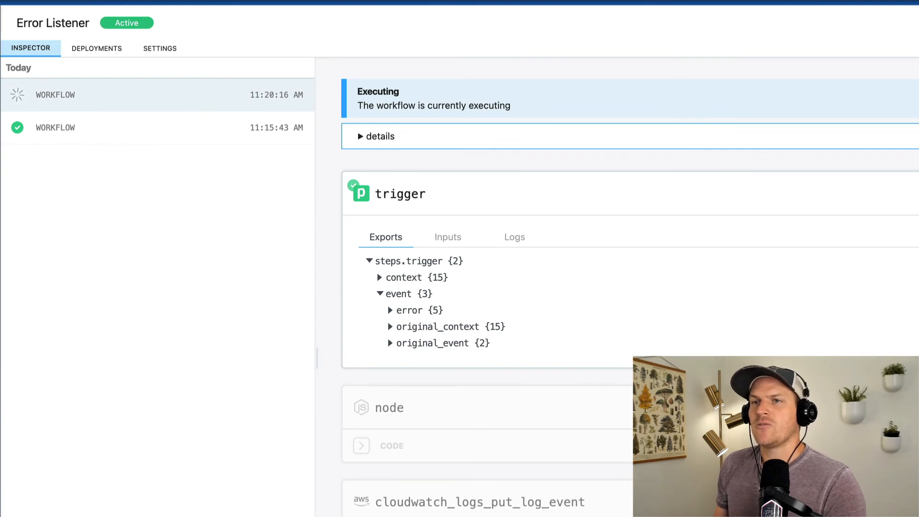
pyautogui.scroll(-5, 617, 287)
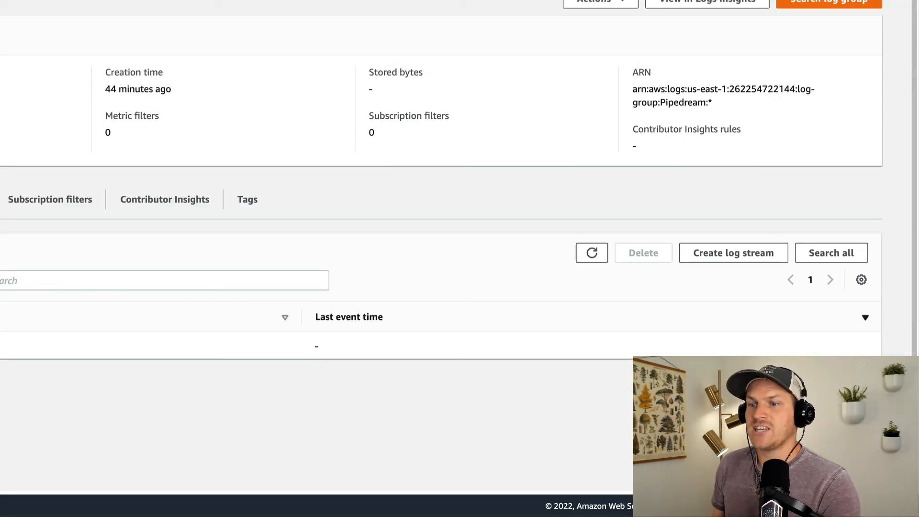
# Step: Switch to AWS CloudWatch, open the Pipedream log group's log stream and examine the error stack in the logged event's message
pyautogui.click(113, 376)
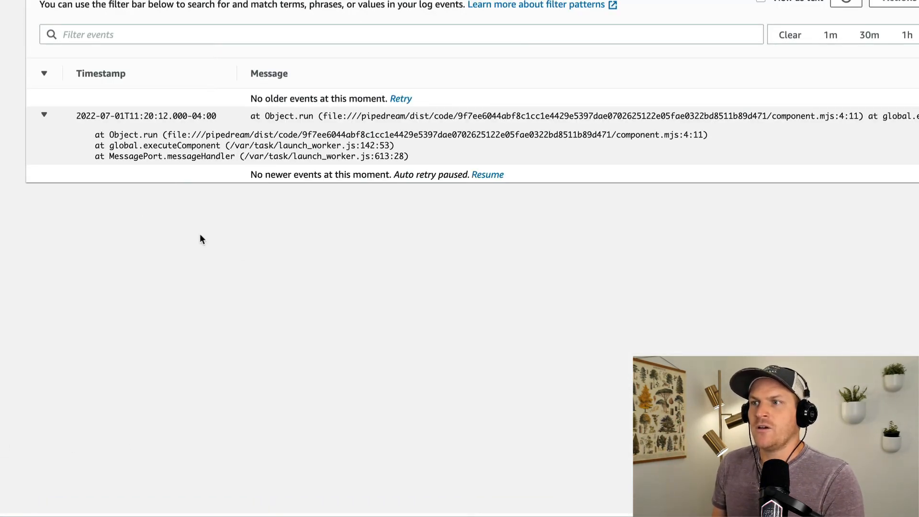
pyautogui.moveTo(455, 165)
pyautogui.mouseDown()
pyautogui.moveTo(225, 125)
pyautogui.moveTo(98, 120)
pyautogui.moveTo(231, 112)
pyautogui.moveTo(267, 143)
pyautogui.moveTo(52, 139)
pyautogui.mouseUp()
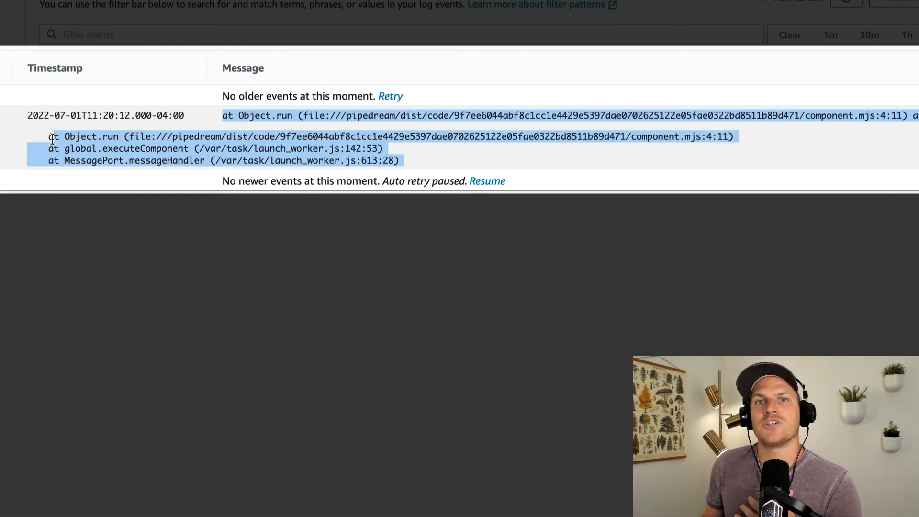